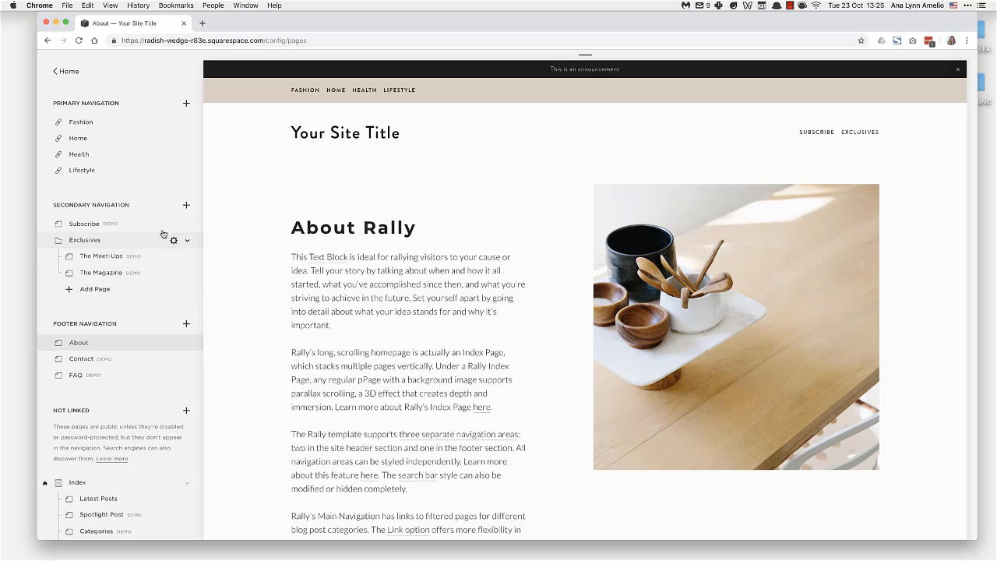
Create a new standard page in the primary navigation and title it "Demo Page".
{"action": "left_click", "coordinate": [186, 105]}
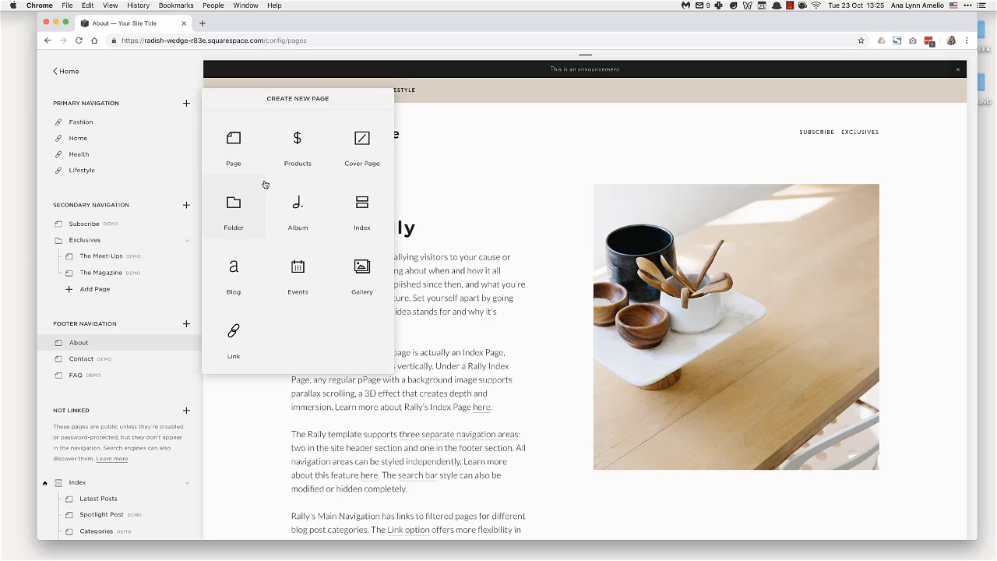
{"action": "left_click", "coordinate": [231, 147]}
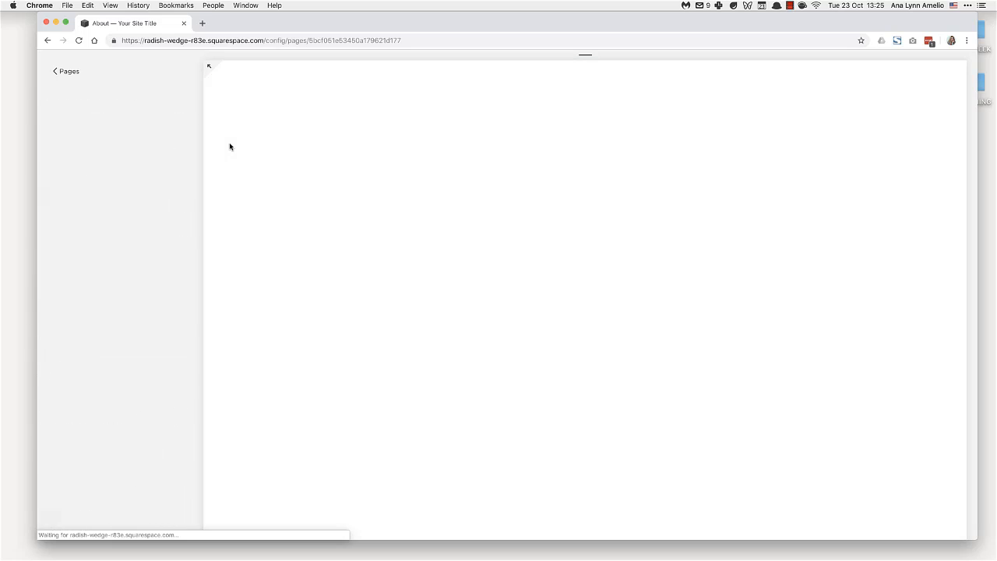
{"action": "left_click", "coordinate": [125, 151]}
{"action": "type", "text": "Demo Page"}
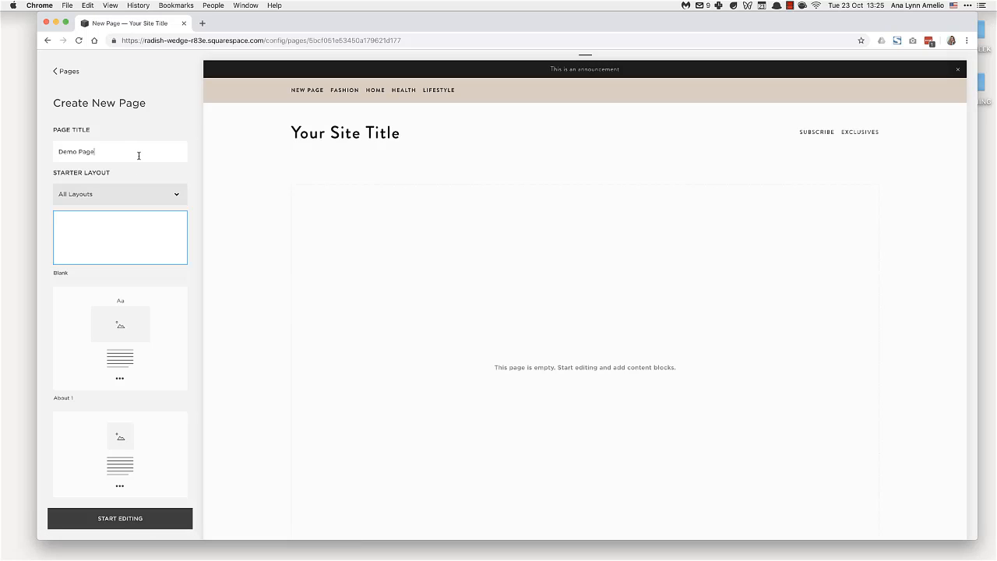
Examine the available starter layouts for the new page, from About and Contact through Features, Images and Team.
{"action": "scroll", "coordinate": [140, 245], "scroll_direction": "down", "scroll_amount": 5}
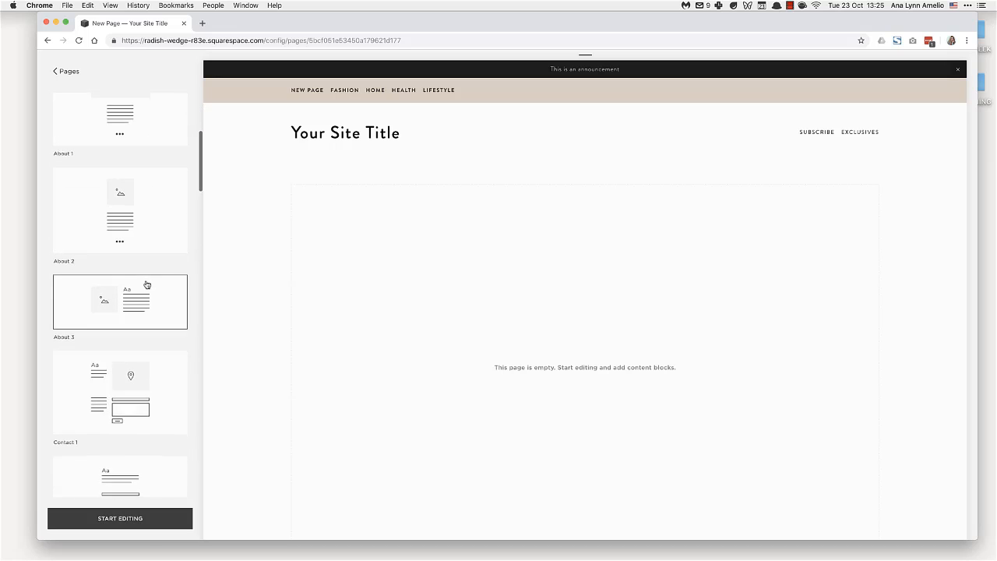
{"action": "scroll", "coordinate": [146, 284], "scroll_direction": "down", "scroll_amount": 5}
{"action": "scroll", "coordinate": [146, 285], "scroll_direction": "down", "scroll_amount": 6}
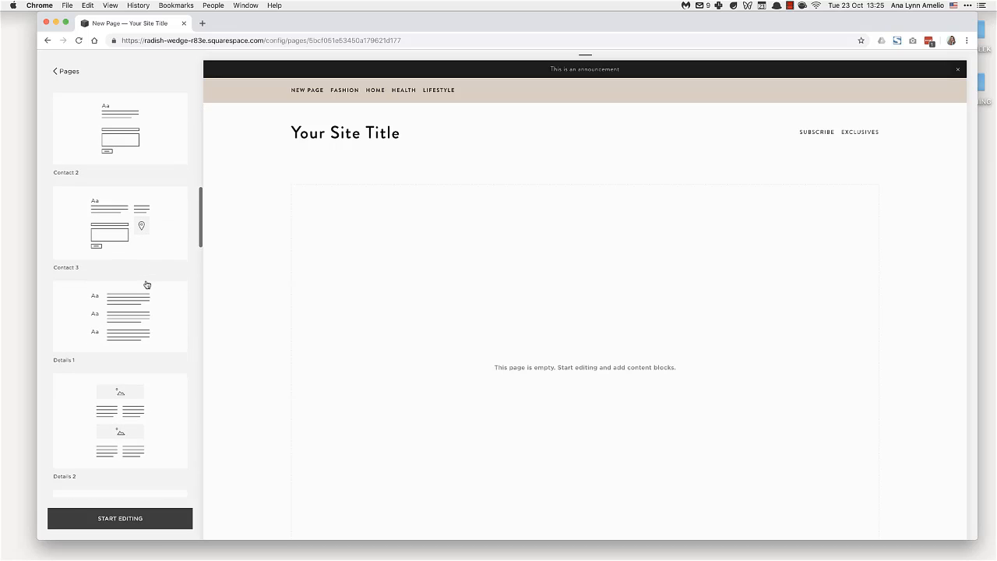
{"action": "scroll", "coordinate": [146, 284], "scroll_direction": "down", "scroll_amount": 5}
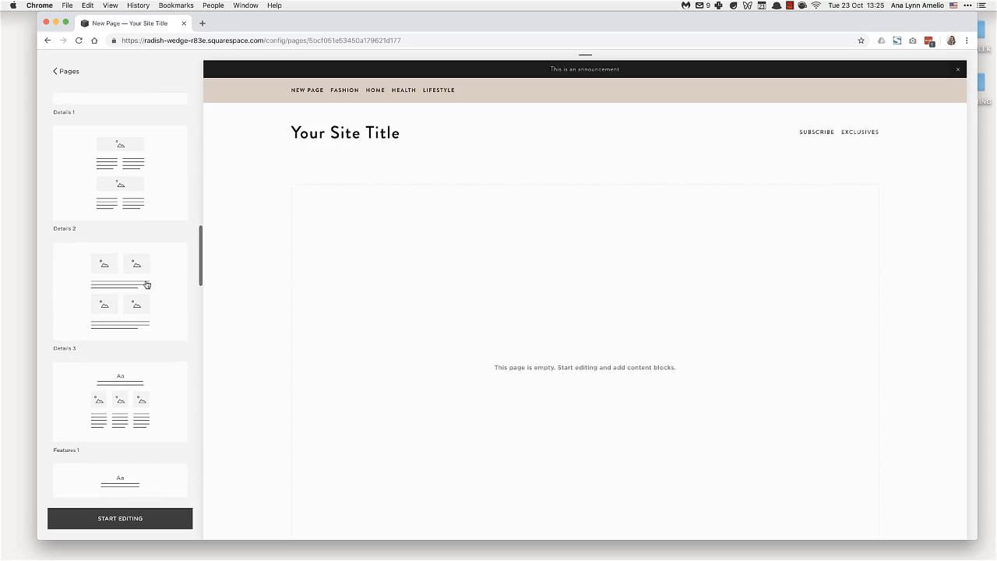
{"action": "scroll", "coordinate": [146, 285], "scroll_direction": "down", "scroll_amount": 6}
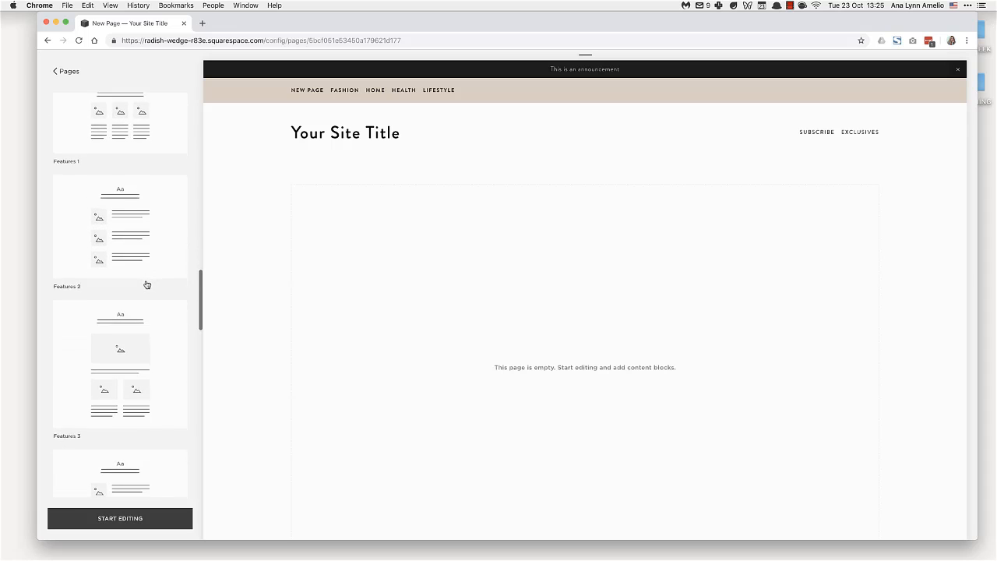
{"action": "scroll", "coordinate": [146, 284], "scroll_direction": "down", "scroll_amount": 2}
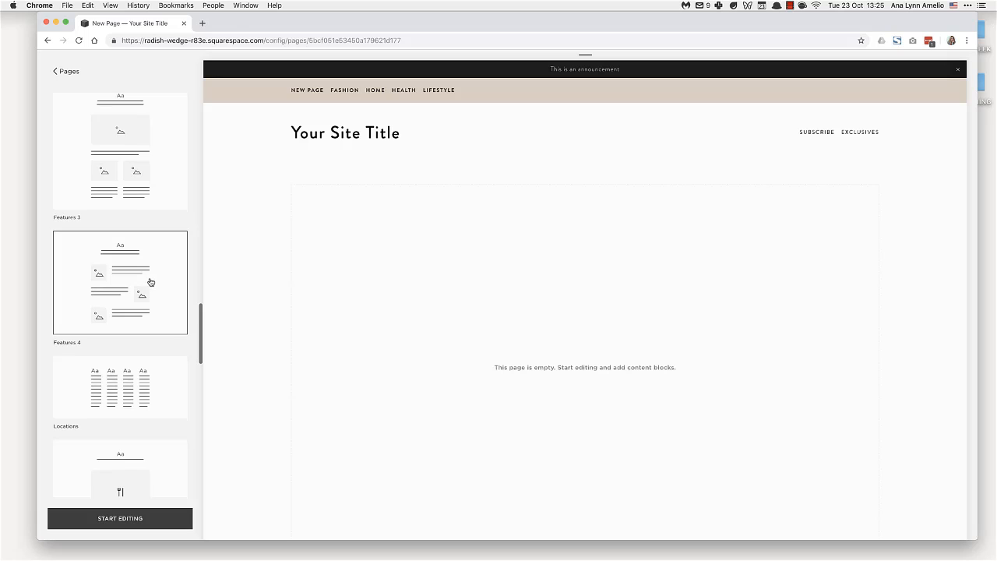
{"action": "scroll", "coordinate": [152, 280], "scroll_direction": "down", "scroll_amount": 3}
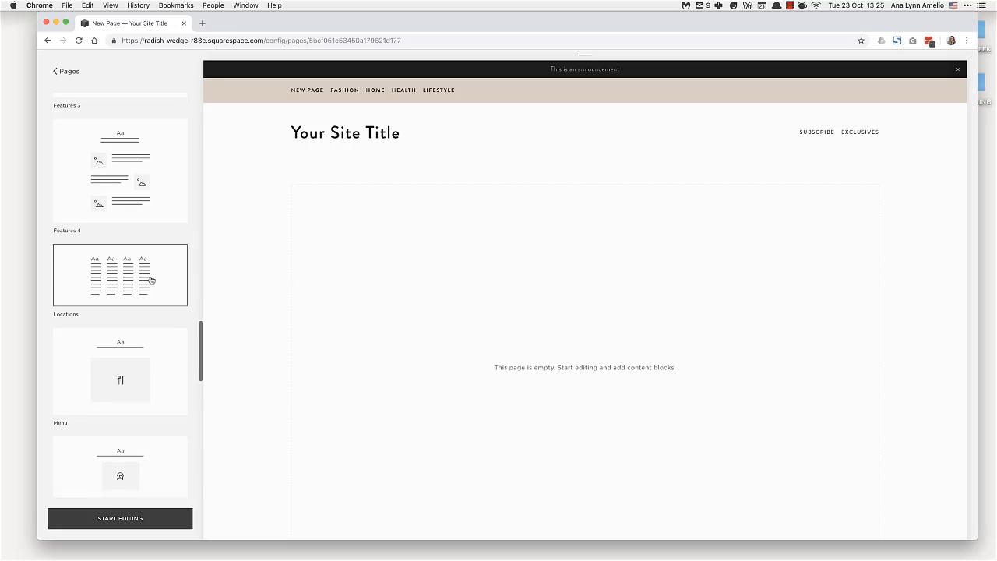
{"action": "scroll", "coordinate": [172, 304], "scroll_direction": "up", "scroll_amount": 4}
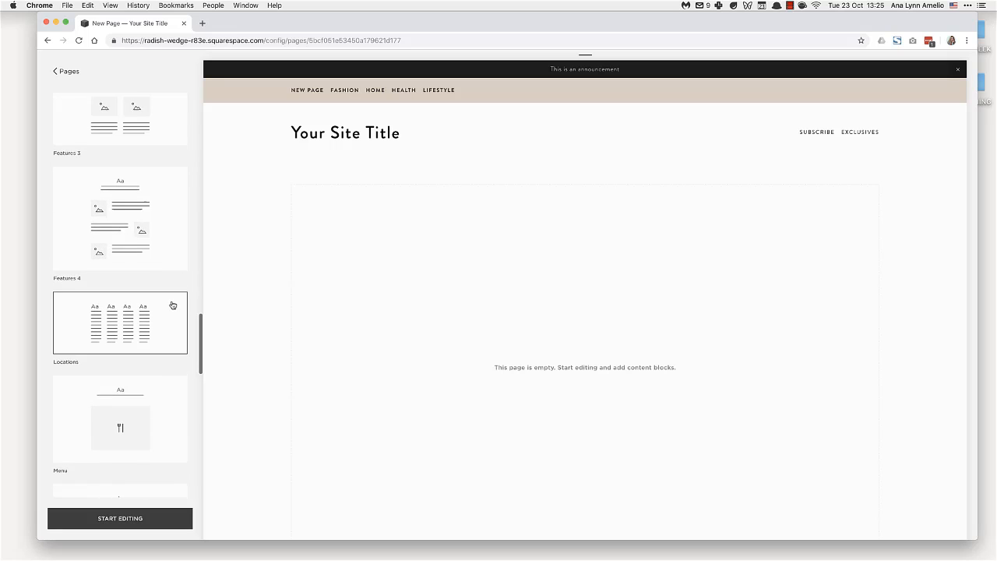
{"action": "scroll", "coordinate": [143, 266], "scroll_direction": "up", "scroll_amount": 2}
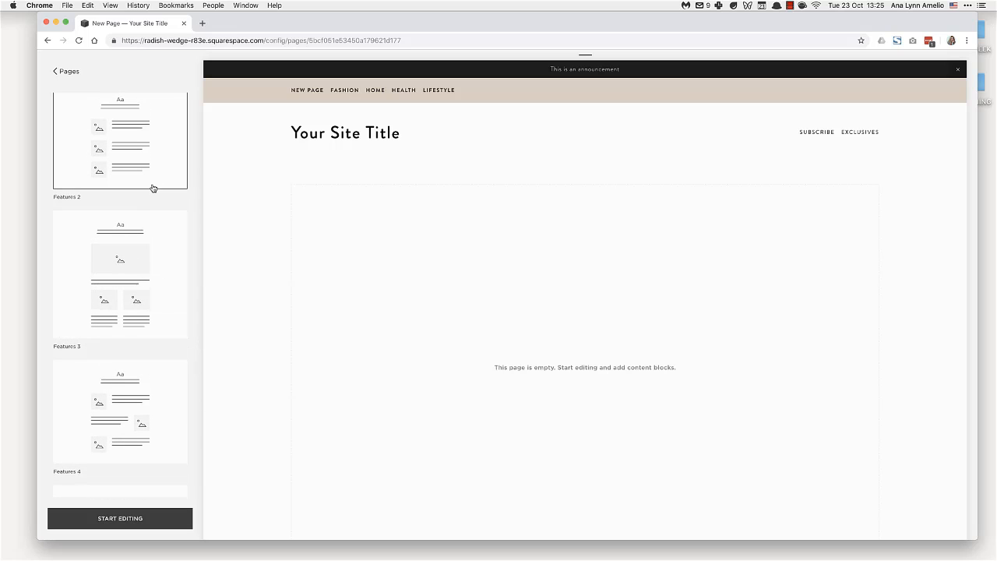
{"action": "scroll", "coordinate": [121, 192], "scroll_direction": "up", "scroll_amount": 2}
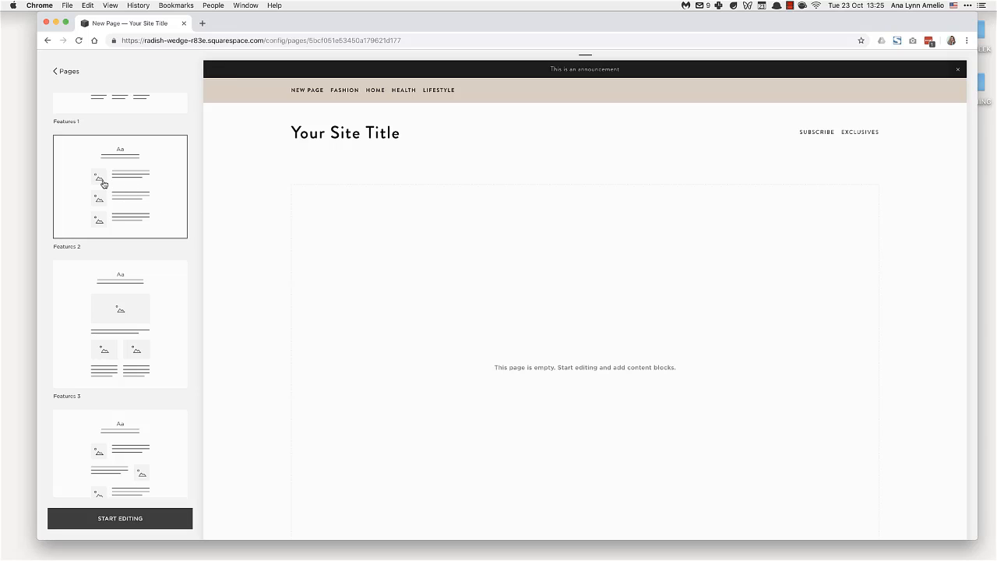
{"action": "scroll", "coordinate": [159, 200], "scroll_direction": "down", "scroll_amount": 10}
{"action": "scroll", "coordinate": [158, 200], "scroll_direction": "down", "scroll_amount": 12}
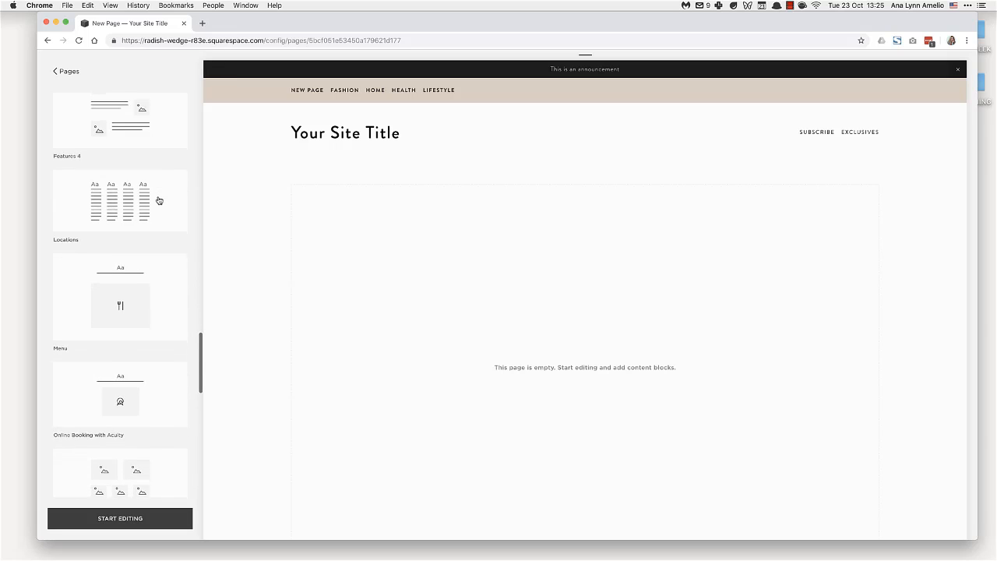
{"action": "scroll", "coordinate": [159, 200], "scroll_direction": "down", "scroll_amount": 10}
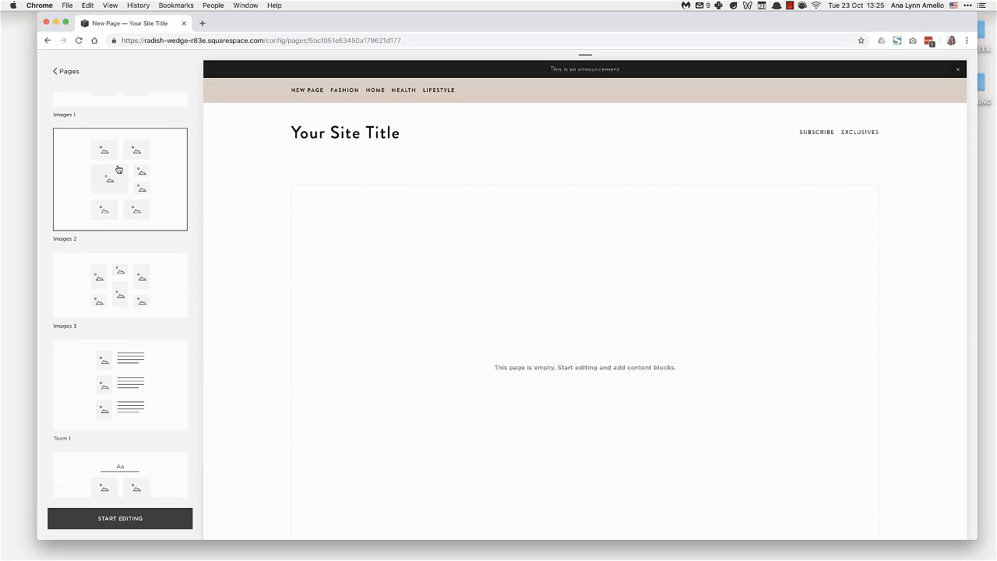
{"action": "scroll", "coordinate": [167, 254], "scroll_direction": "down", "scroll_amount": 6}
{"action": "scroll", "coordinate": [166, 254], "scroll_direction": "down", "scroll_amount": 4}
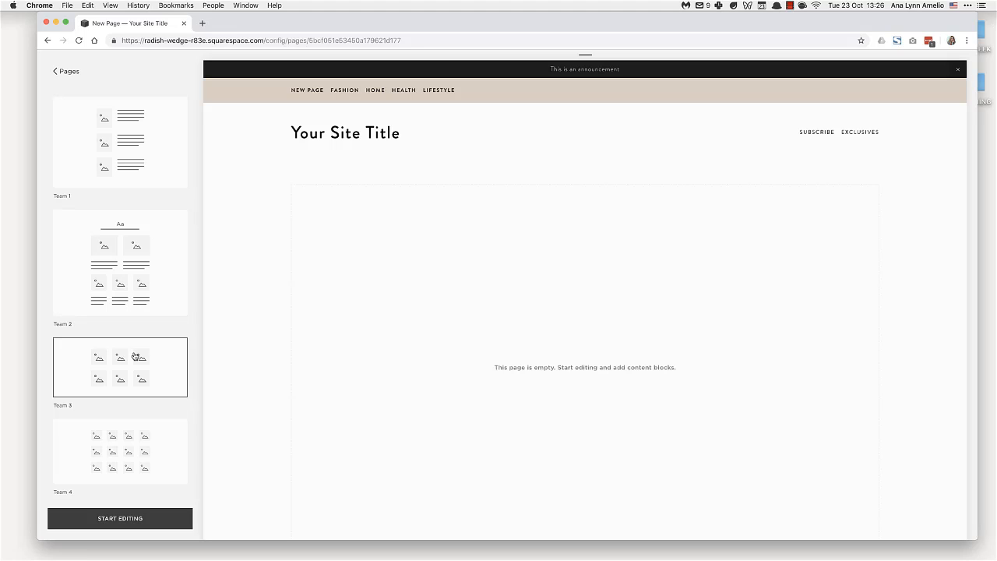
{"action": "scroll", "coordinate": [58, 250], "scroll_direction": "up", "scroll_amount": 10}
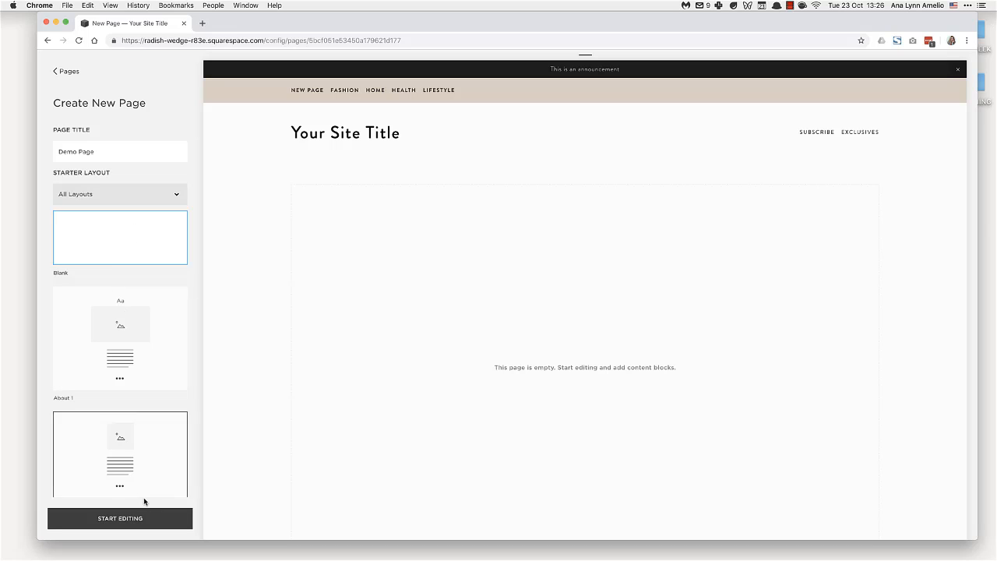
Start editing the page with the Blank layout and enter "This is my demo heading" in its text block.
{"action": "left_click", "coordinate": [144, 523]}
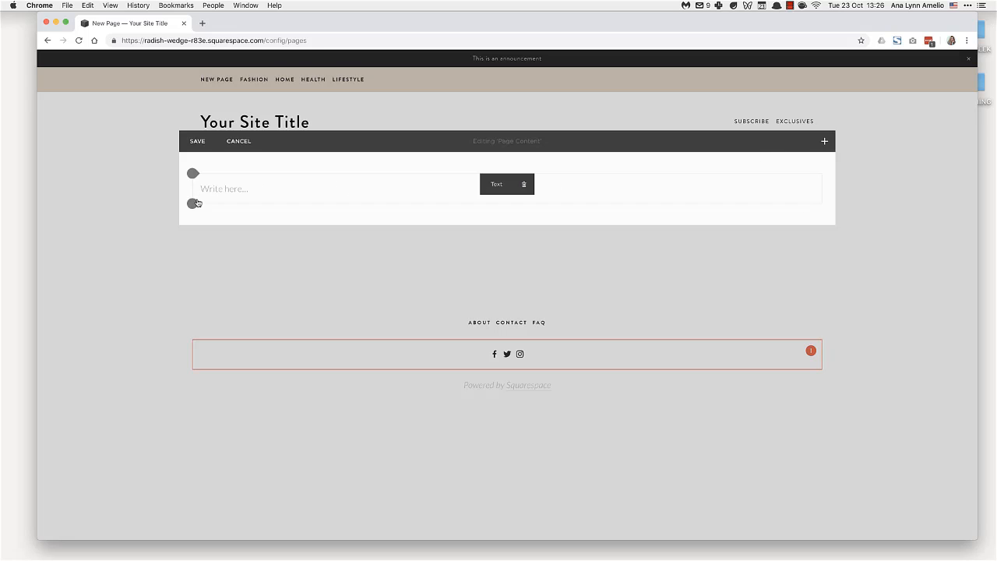
{"action": "left_click", "coordinate": [290, 190]}
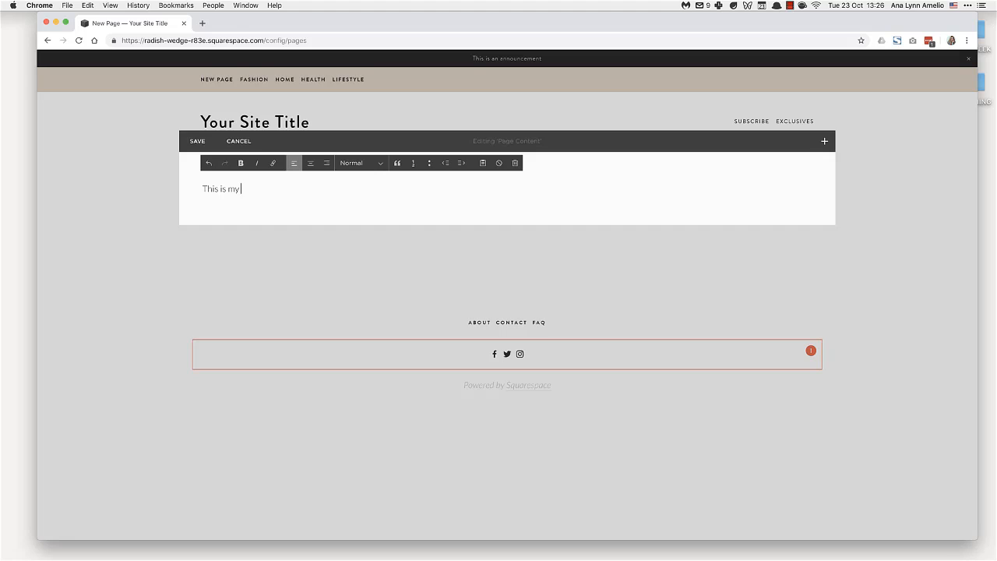
{"action": "type", "text": "This is my demo heading"}
Format the "This is my demo heading" line as Heading 1 and centre it.
{"action": "triple_click", "coordinate": [295, 188]}
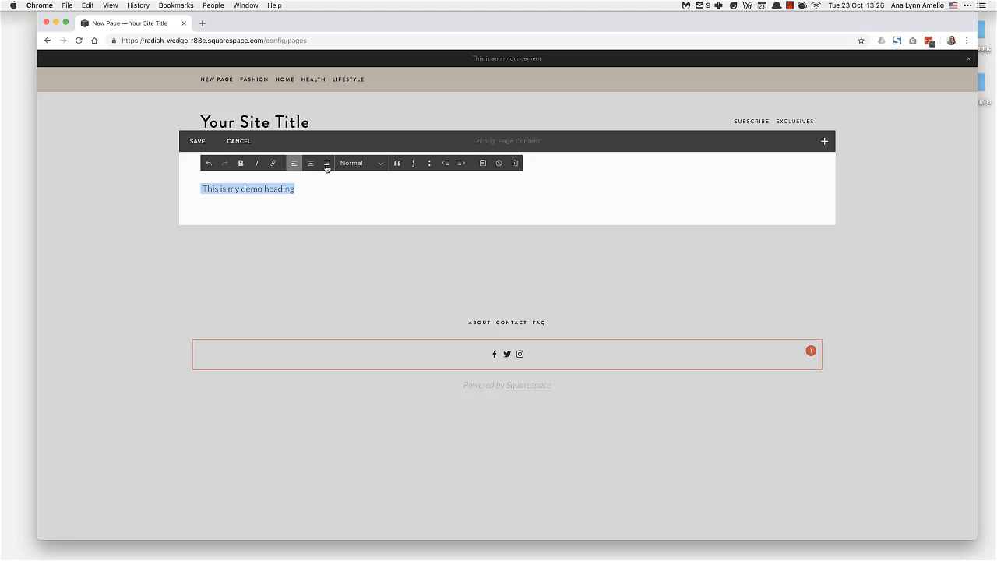
{"action": "left_click", "coordinate": [381, 165]}
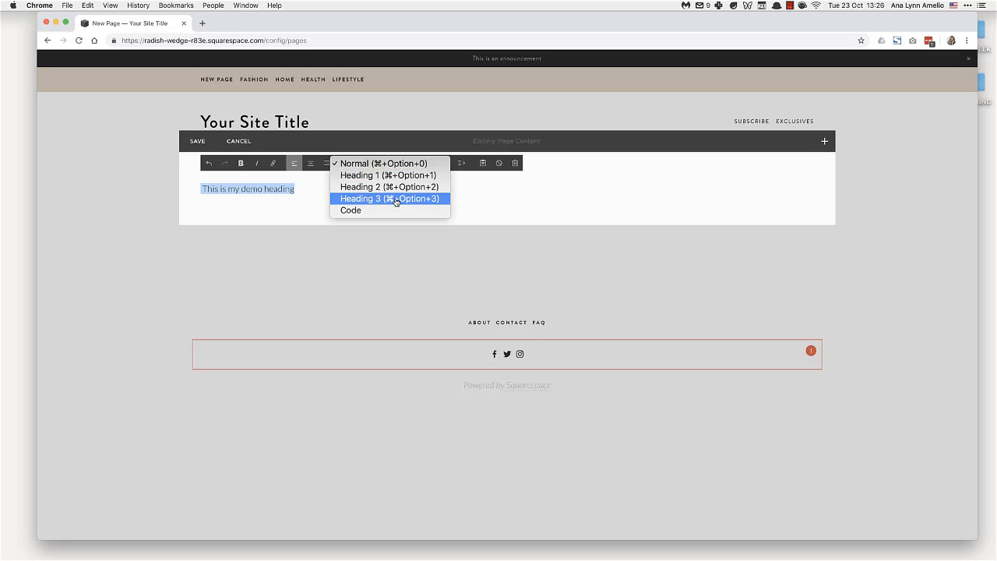
{"action": "left_click", "coordinate": [375, 176]}
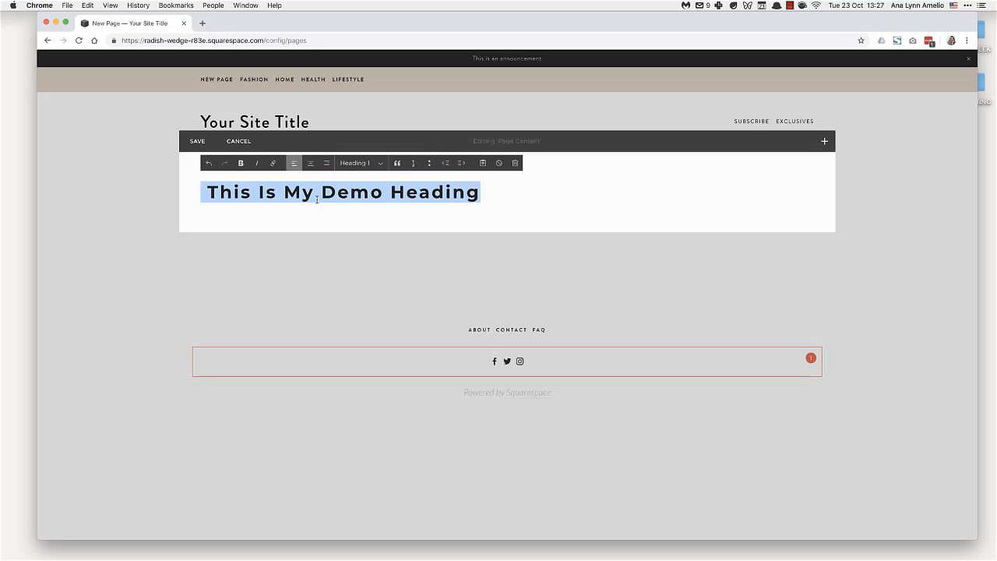
{"action": "left_click", "coordinate": [310, 163]}
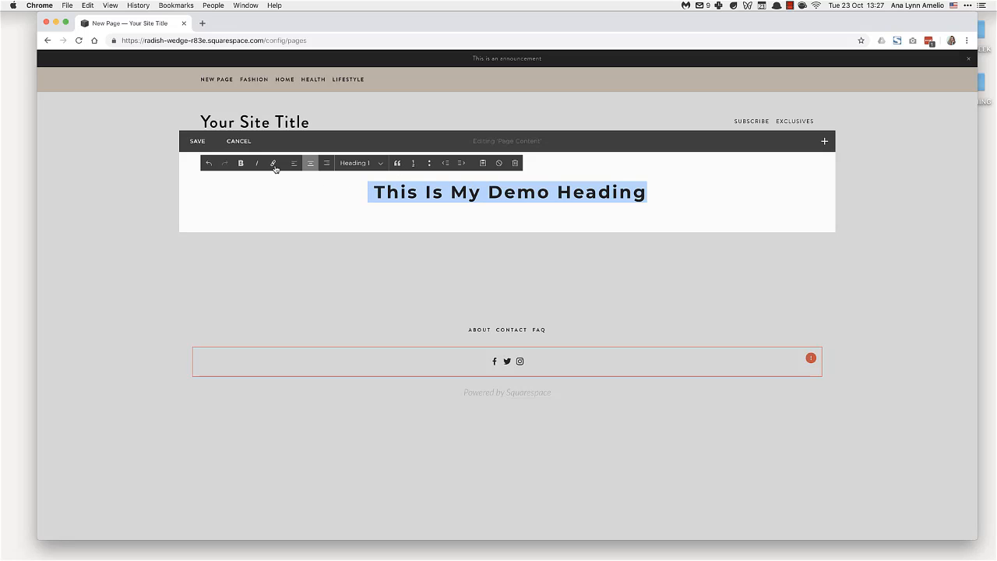
{"action": "left_click", "coordinate": [483, 164]}
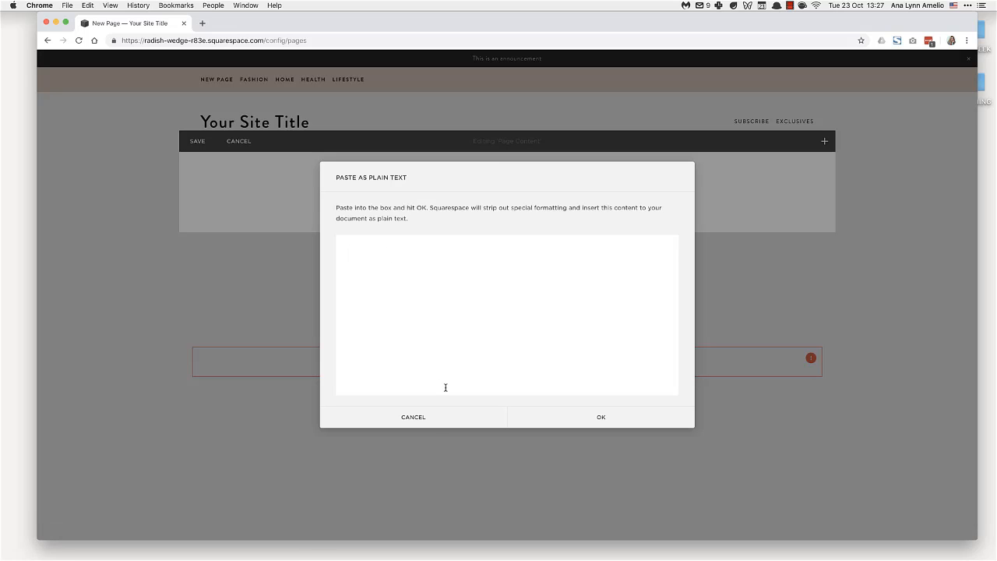
{"action": "left_click", "coordinate": [473, 412]}
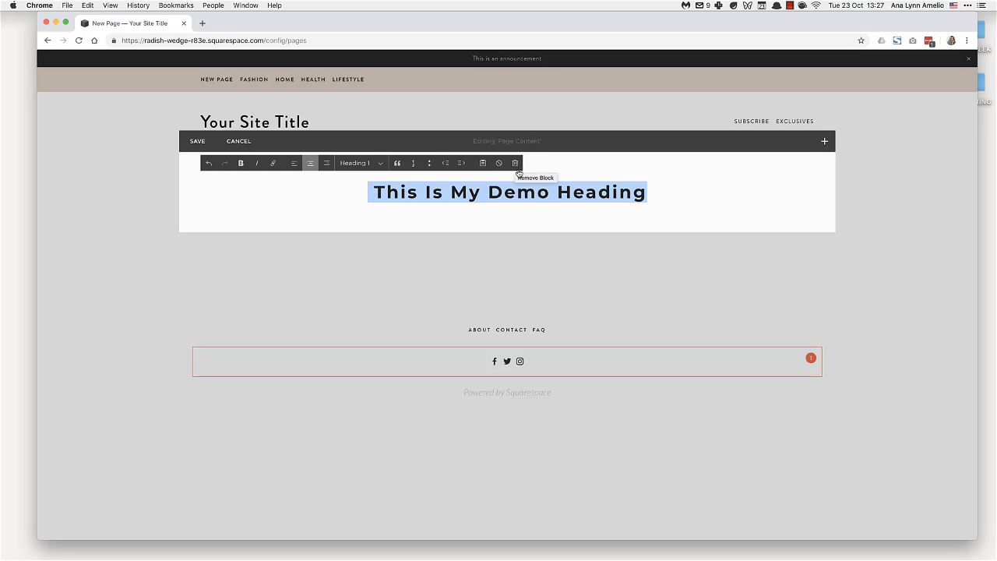
{"action": "left_click", "coordinate": [648, 195]}
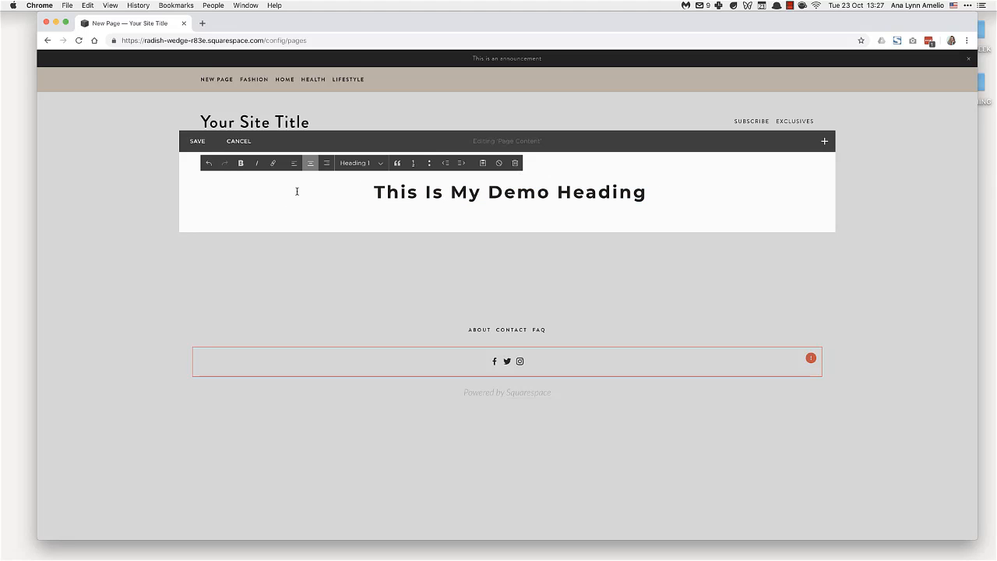
Add two spacer blocks below the heading and place the second beside the first to form two equal columns.
{"action": "left_click_drag", "start_coordinate": [192, 173], "coordinate": [198, 200]}
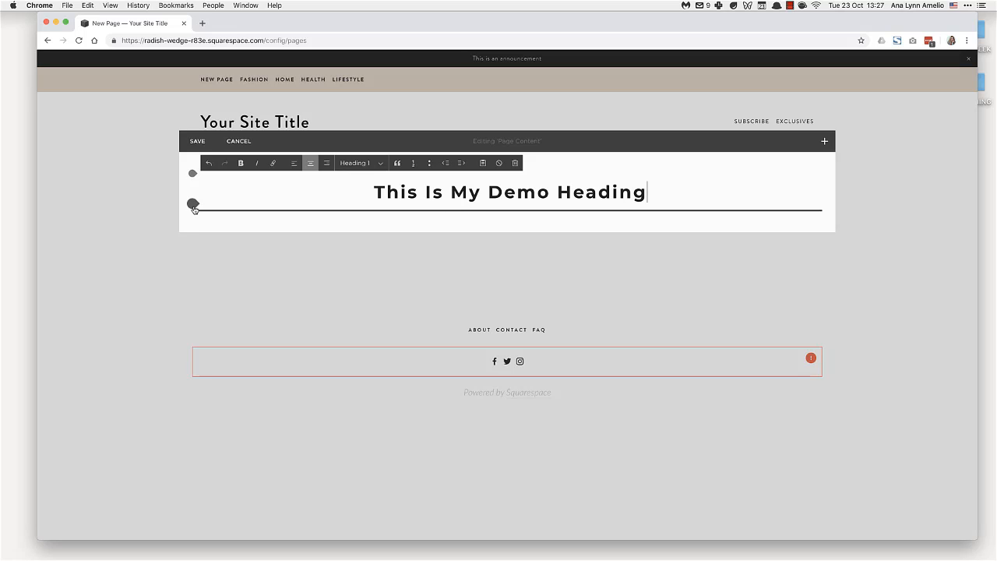
{"action": "left_click", "coordinate": [193, 204]}
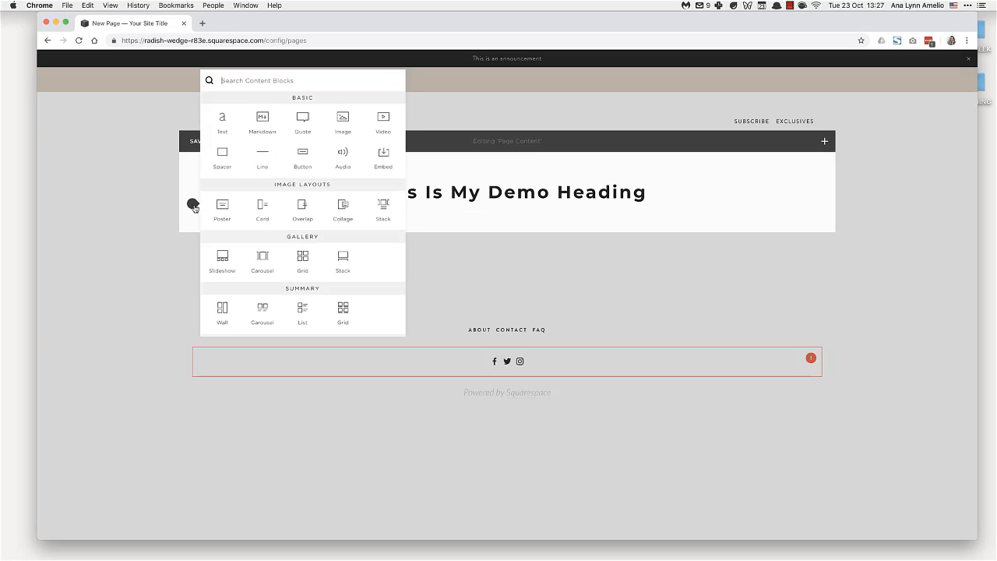
{"action": "left_click", "coordinate": [232, 163]}
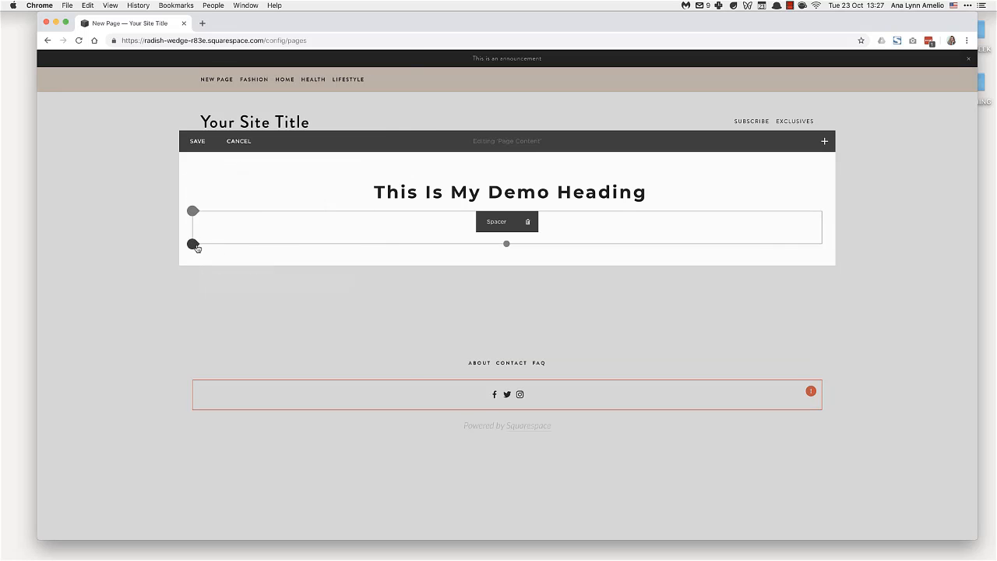
{"action": "left_click", "coordinate": [192, 244]}
{"action": "left_click", "coordinate": [231, 202]}
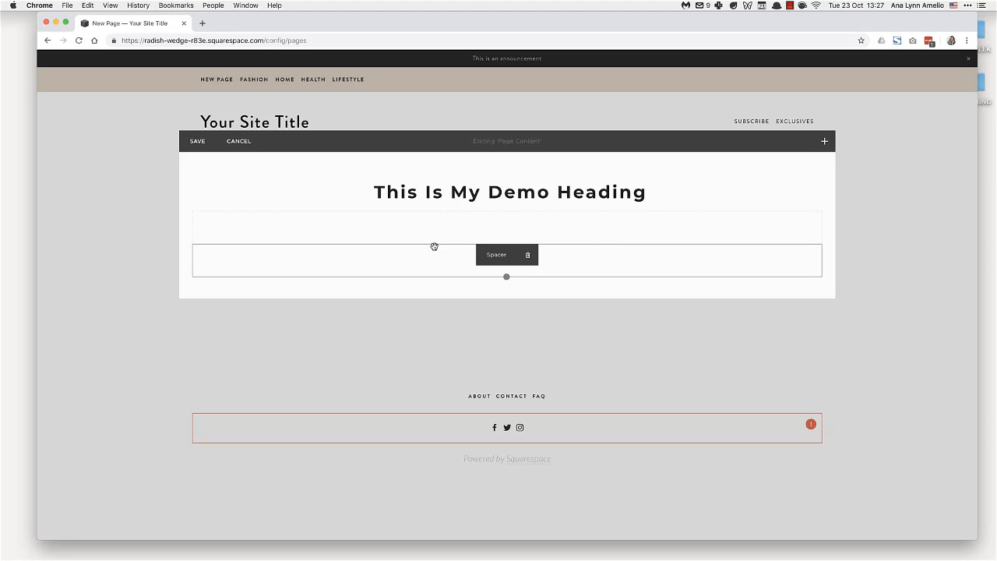
{"action": "left_click_drag", "start_coordinate": [434, 247], "coordinate": [756, 231]}
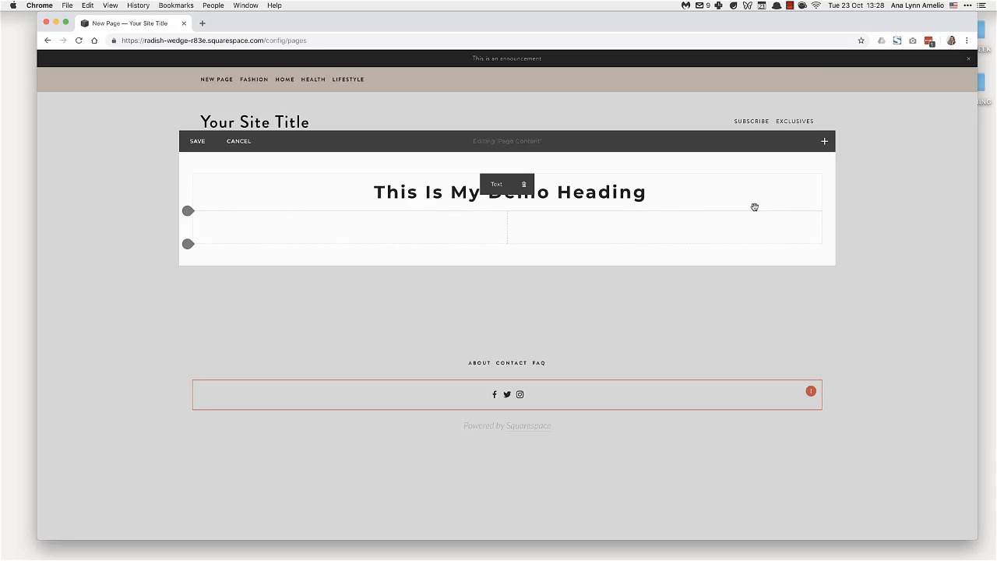
Add a text block under the left spacer containing "Sample Text 1", formatted as a centred Heading 3.
{"action": "left_click", "coordinate": [192, 244]}
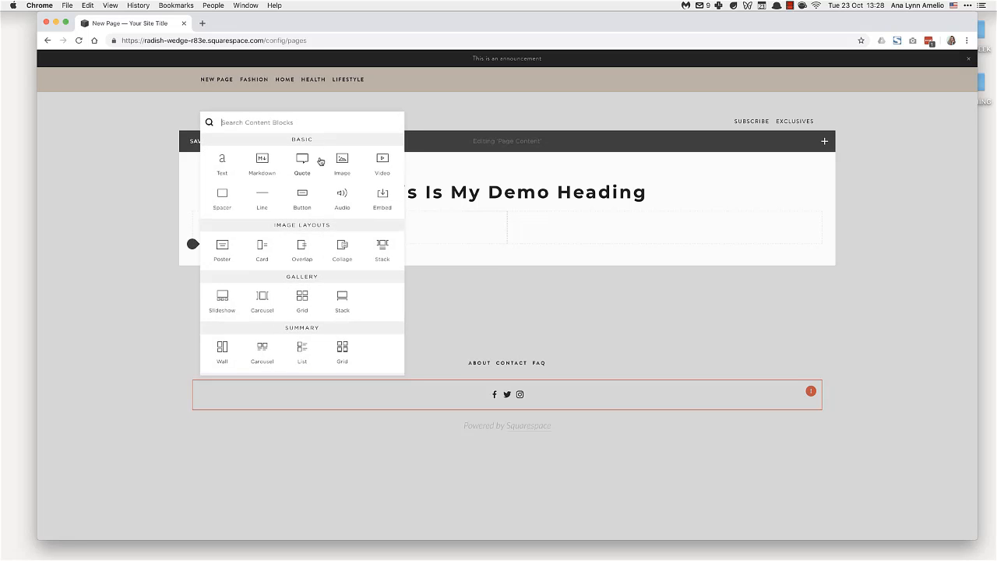
{"action": "left_click", "coordinate": [224, 162]}
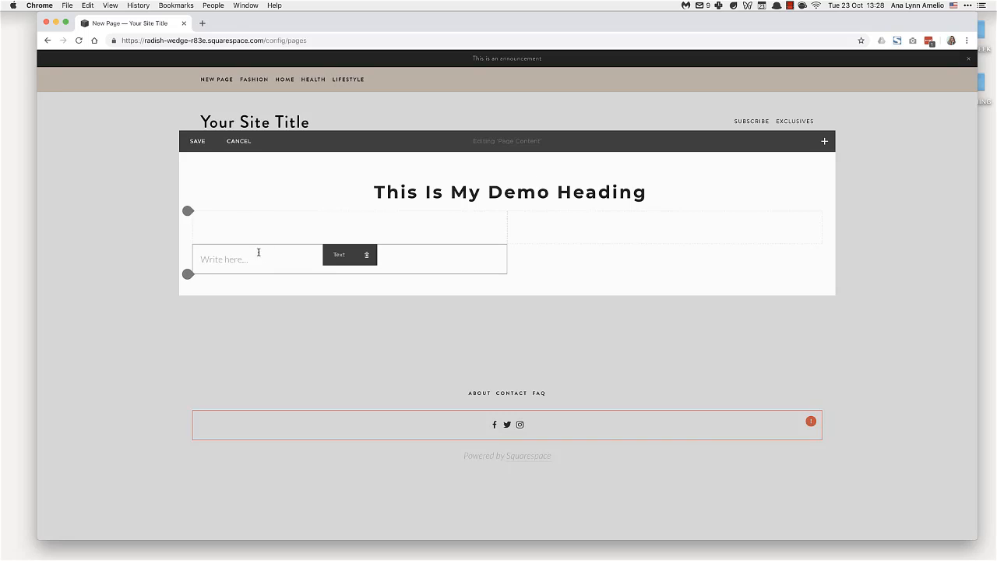
{"action": "type", "text": "Sample Text 1"}
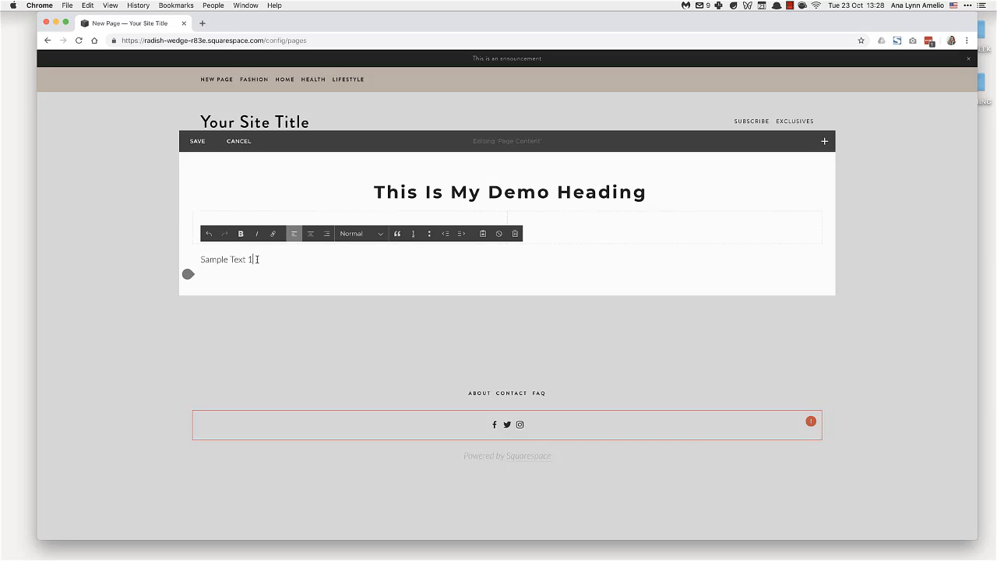
{"action": "left_click_drag", "start_coordinate": [257, 260], "coordinate": [200, 259]}
{"action": "left_click", "coordinate": [360, 234]}
{"action": "left_click", "coordinate": [358, 270]}
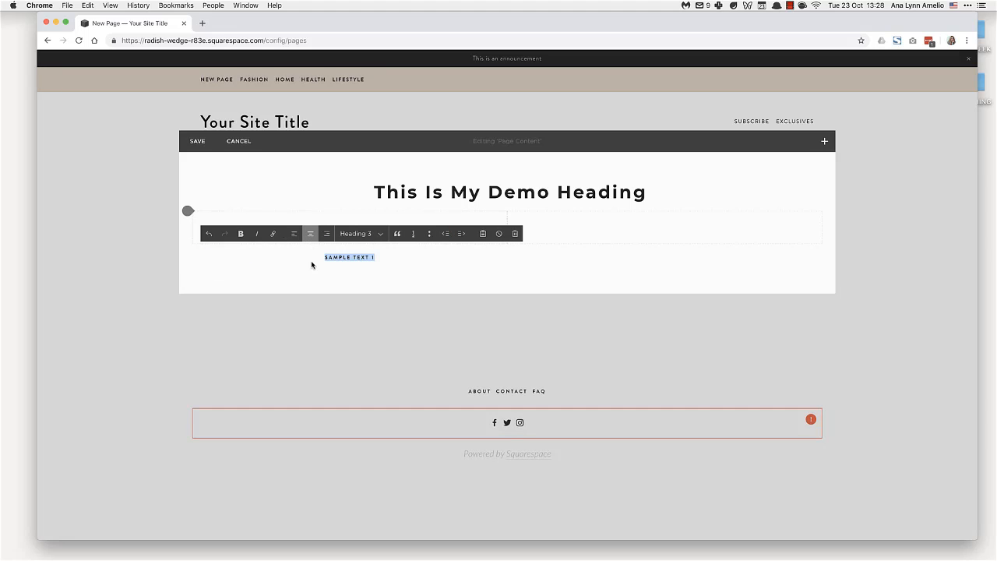
Add the normal paragraph "This is an example sentence" below the Sample Text 1 heading.
{"action": "left_click", "coordinate": [378, 262]}
{"action": "key", "text": "Return"}
{"action": "type", "text": "This is an example sentence"}
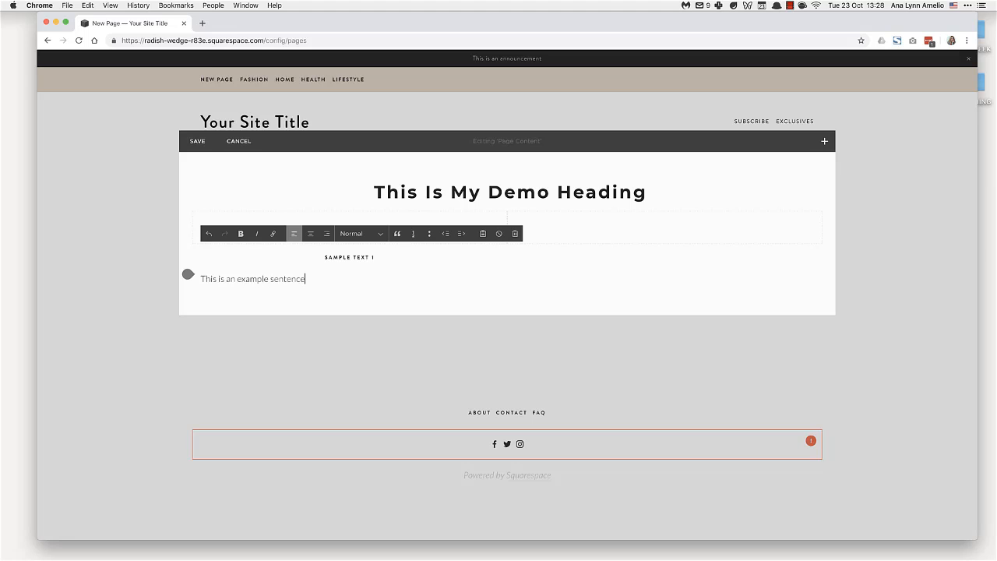
Centre the "This is an example sentence" paragraph.
{"action": "left_click_drag", "start_coordinate": [310, 280], "coordinate": [196, 281]}
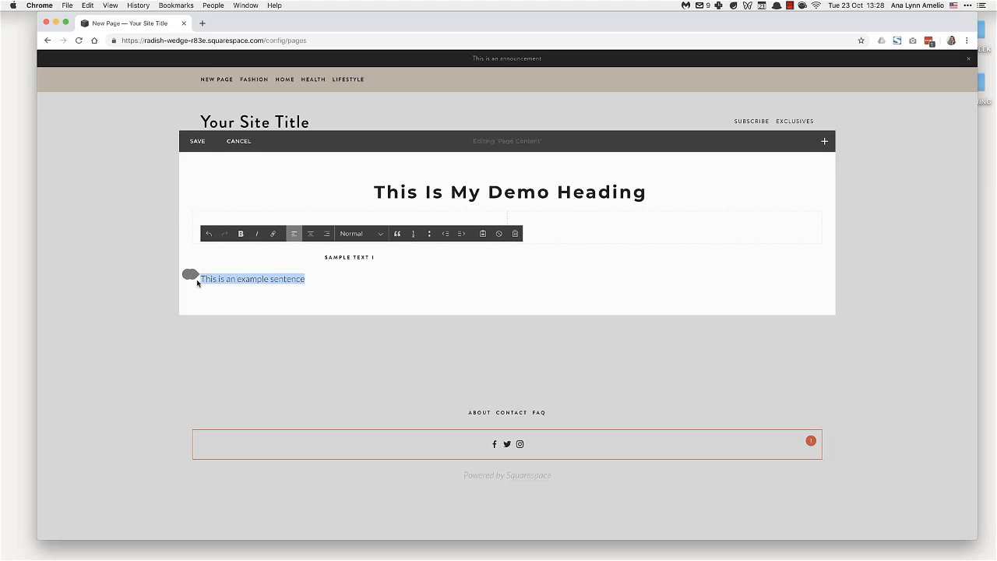
{"action": "left_click", "coordinate": [310, 234]}
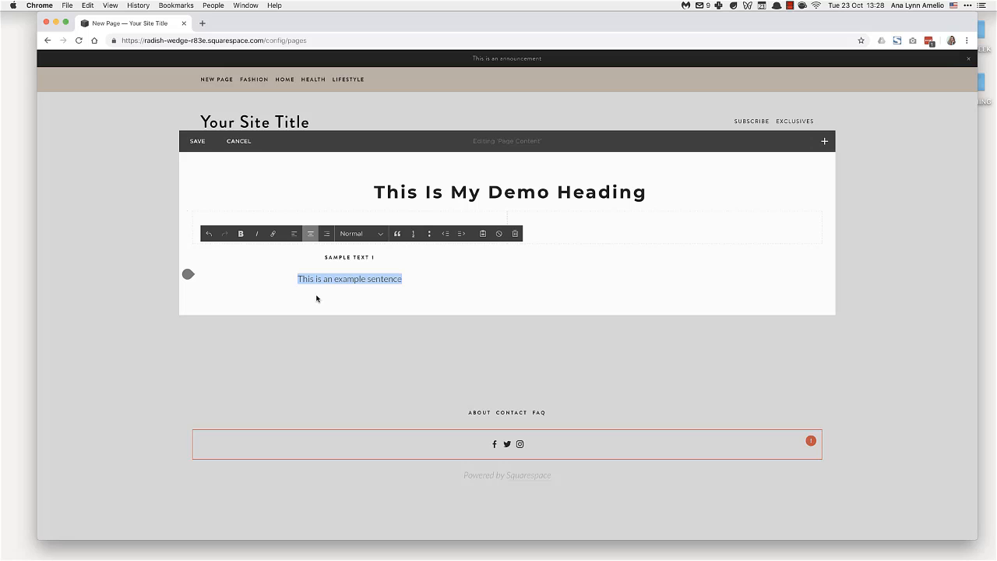
Add a "Learn more" button block below the example sentence and set its size to Small.
{"action": "left_click", "coordinate": [193, 275]}
{"action": "left_click", "coordinate": [303, 225]}
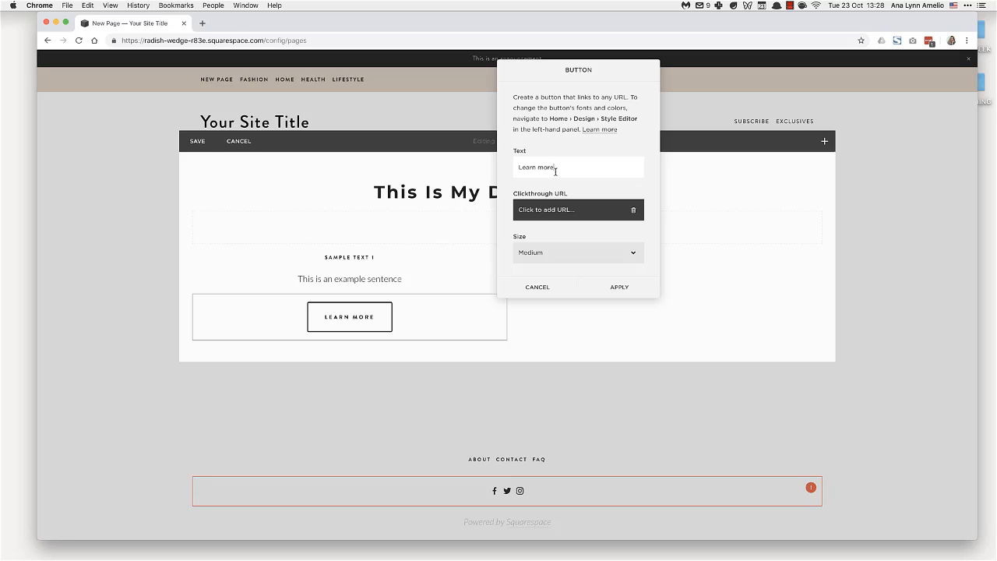
{"action": "left_click_drag", "start_coordinate": [556, 170], "coordinate": [513, 164]}
{"action": "left_click", "coordinate": [585, 254]}
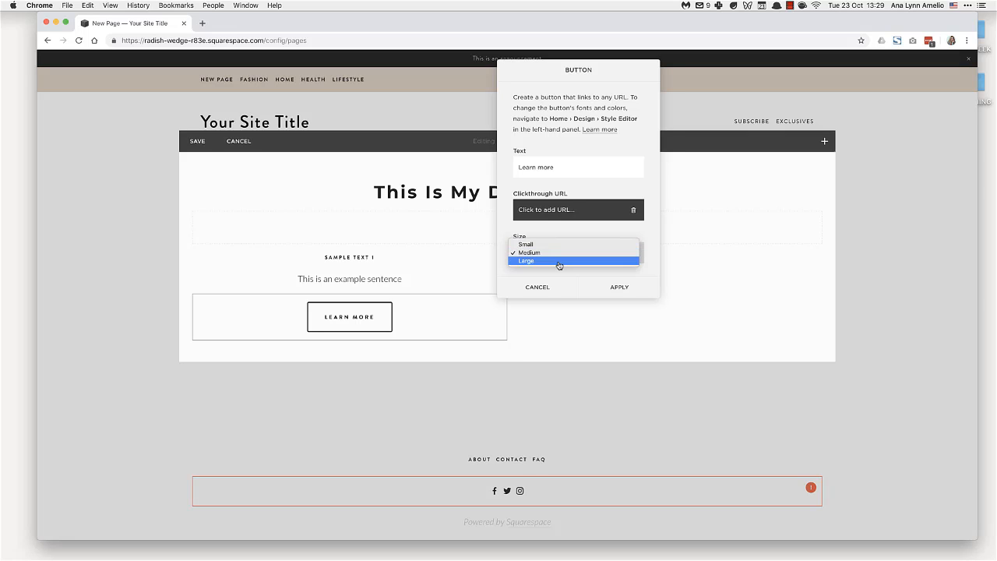
{"action": "left_click", "coordinate": [556, 245]}
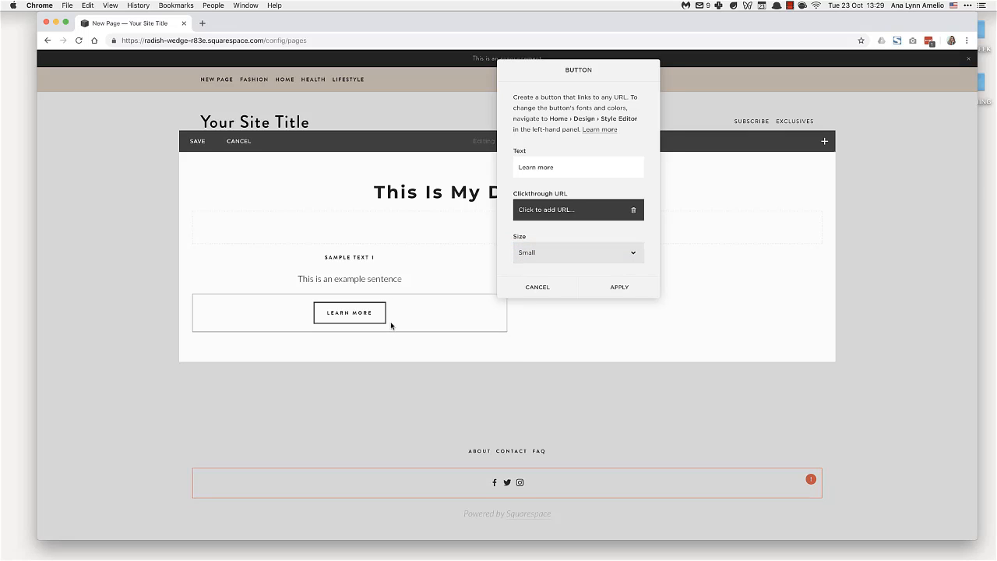
Try the button's Left and Right alignments, set it back to Center and apply the button settings.
{"action": "scroll", "coordinate": [573, 255], "scroll_direction": "down", "scroll_amount": 2}
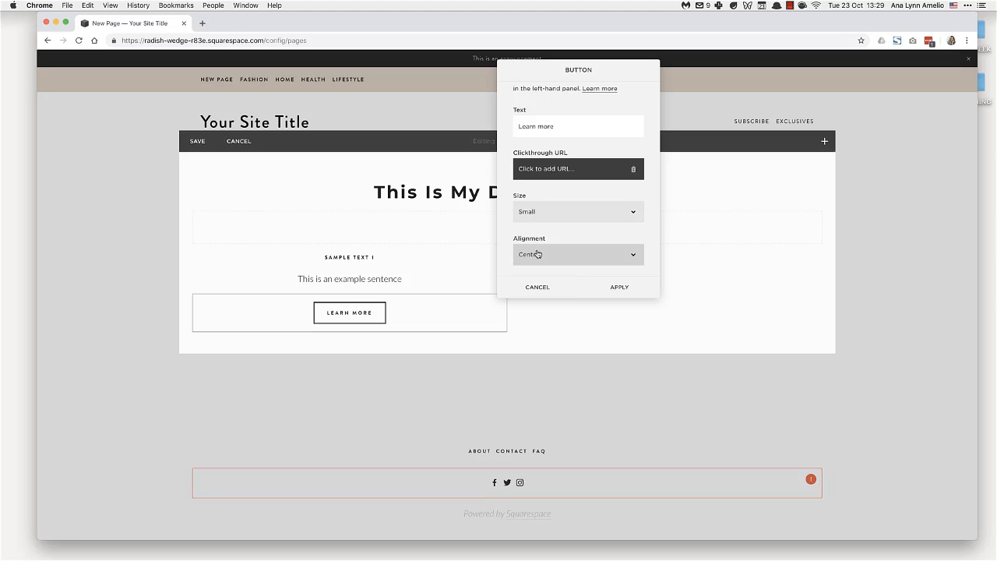
{"action": "left_click", "coordinate": [569, 256]}
{"action": "left_click", "coordinate": [556, 248]}
{"action": "left_click", "coordinate": [562, 259]}
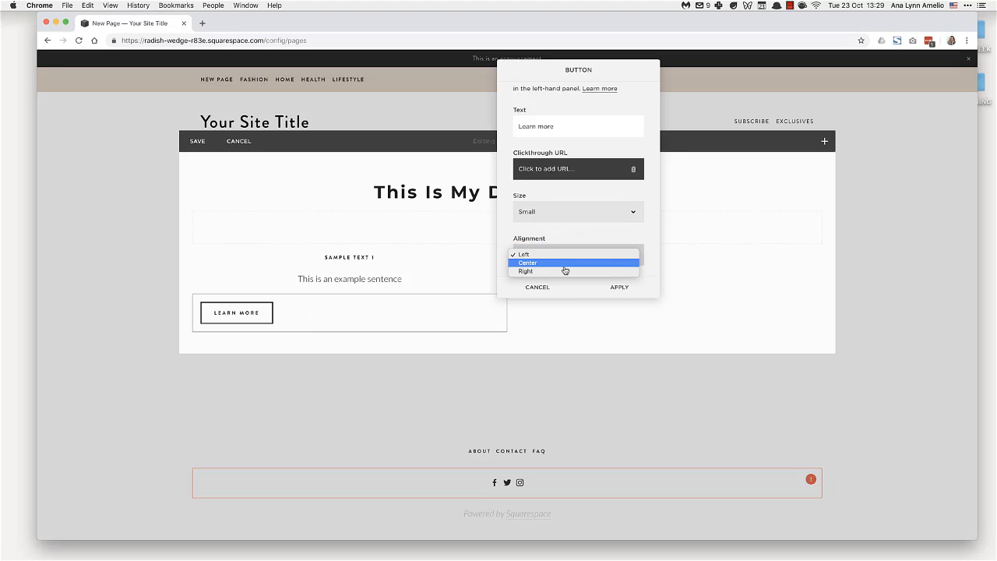
{"action": "left_click", "coordinate": [563, 273]}
{"action": "left_click", "coordinate": [570, 258]}
{"action": "left_click", "coordinate": [565, 247]}
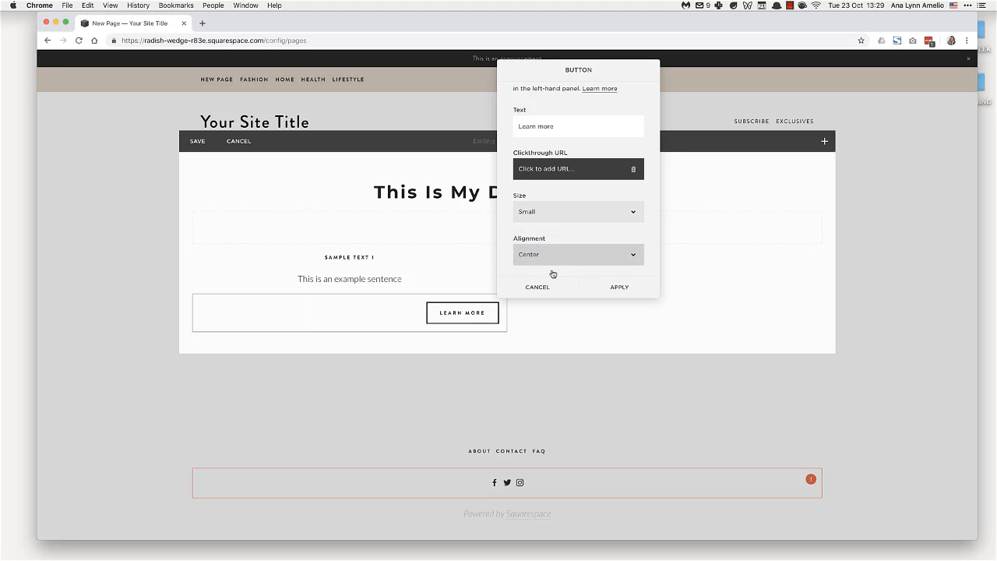
{"action": "left_click", "coordinate": [618, 288]}
Add an image block below the second spacer, beside the sample text, and upload an image file from the computer.
{"action": "left_click_drag", "start_coordinate": [443, 319], "coordinate": [512, 246]}
{"action": "left_click", "coordinate": [508, 245]}
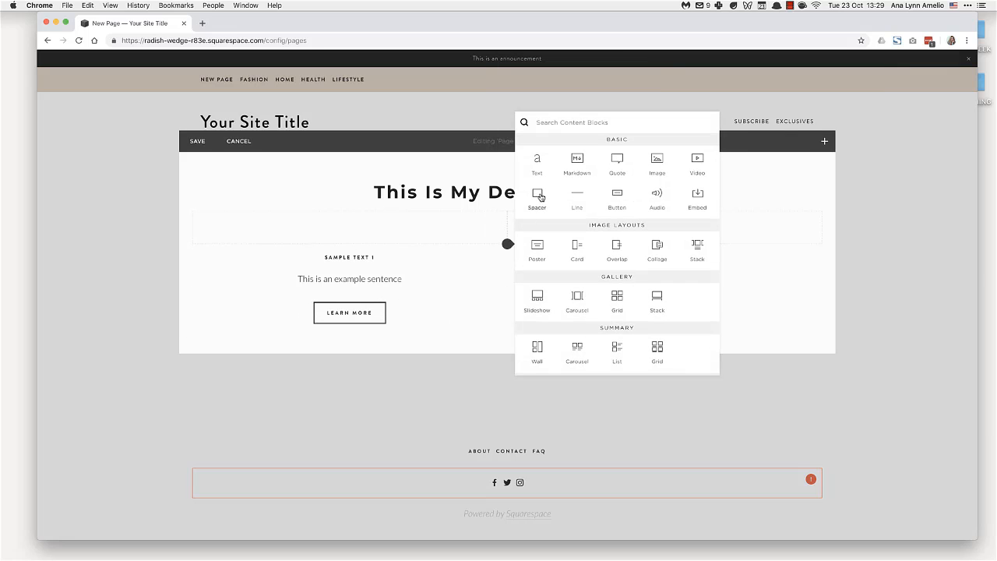
{"action": "left_click", "coordinate": [660, 161]}
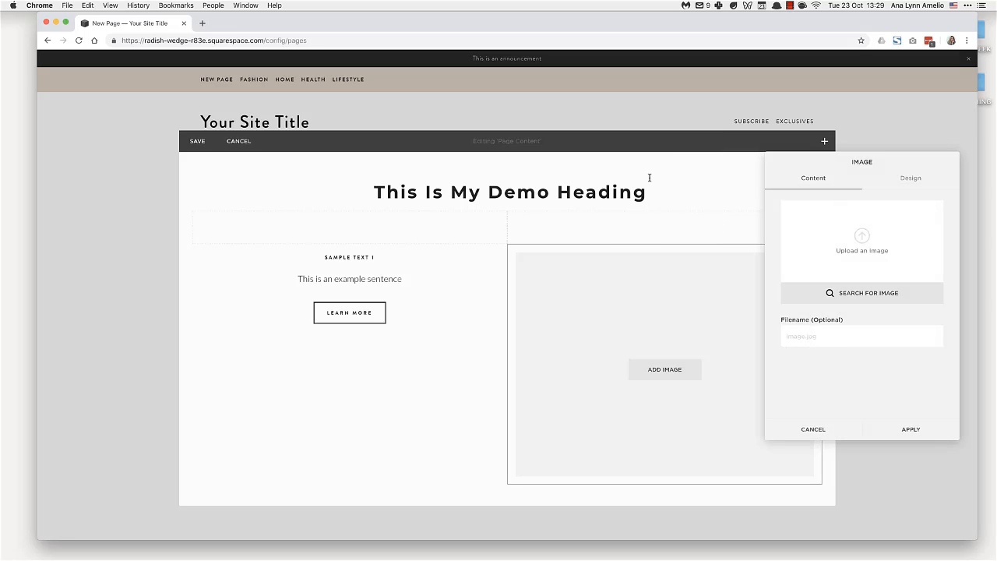
{"action": "left_click", "coordinate": [861, 238]}
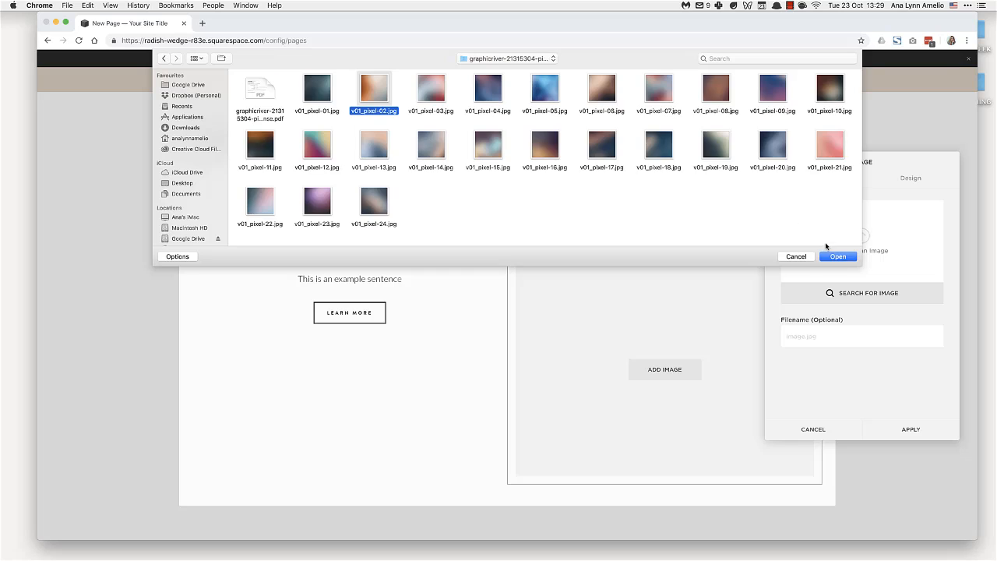
{"action": "left_click", "coordinate": [832, 256]}
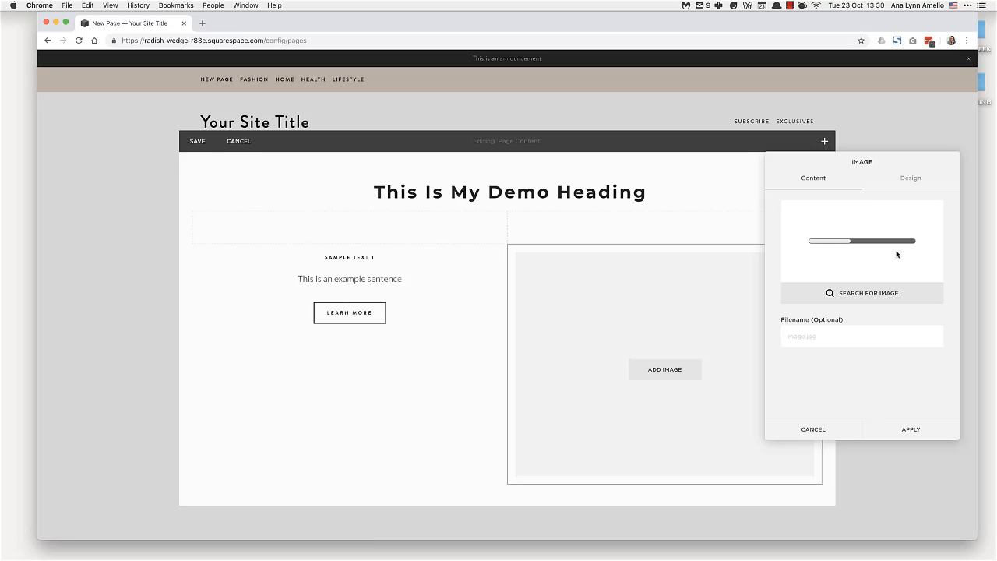
Examine the image block's design options, including its layouts, caption display choices, stretch and lightbox settings.
{"action": "left_click", "coordinate": [910, 187]}
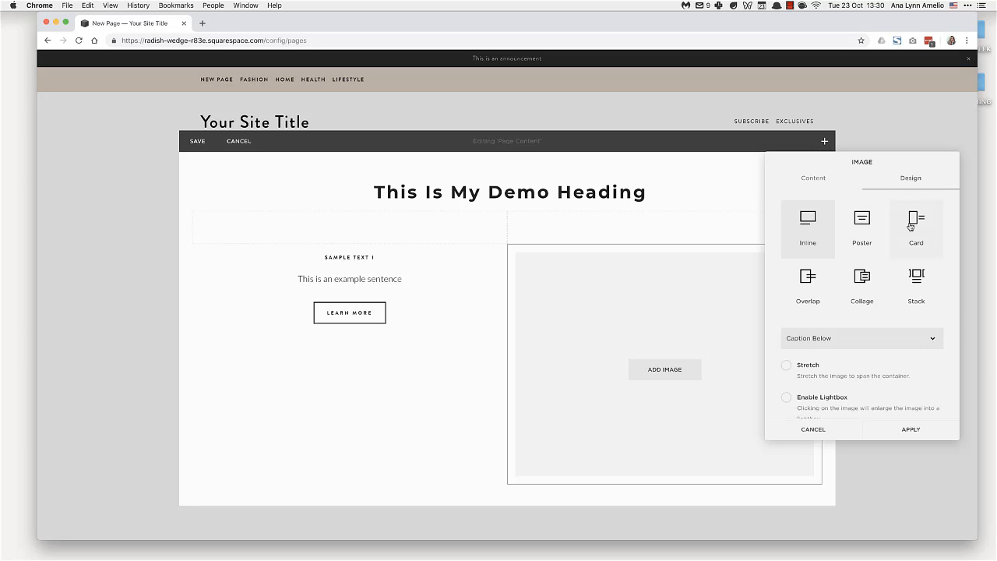
{"action": "scroll", "coordinate": [862, 228], "scroll_direction": "down", "scroll_amount": 1}
{"action": "scroll", "coordinate": [862, 228], "scroll_direction": "up", "scroll_amount": 1}
{"action": "scroll", "coordinate": [829, 339], "scroll_direction": "down", "scroll_amount": 2}
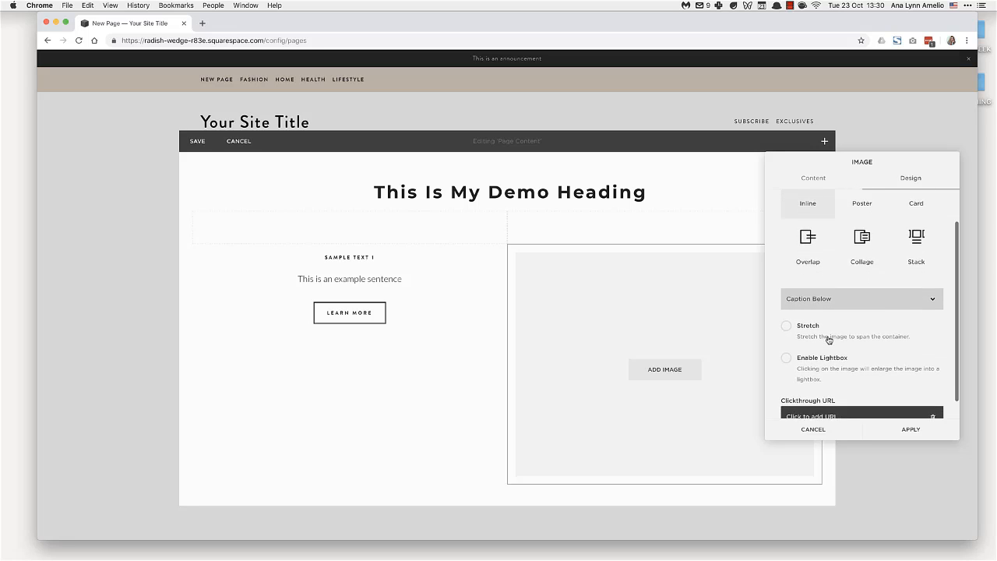
{"action": "scroll", "coordinate": [723, 352], "scroll_direction": "down", "scroll_amount": 2}
{"action": "scroll", "coordinate": [723, 352], "scroll_direction": "up", "scroll_amount": 2}
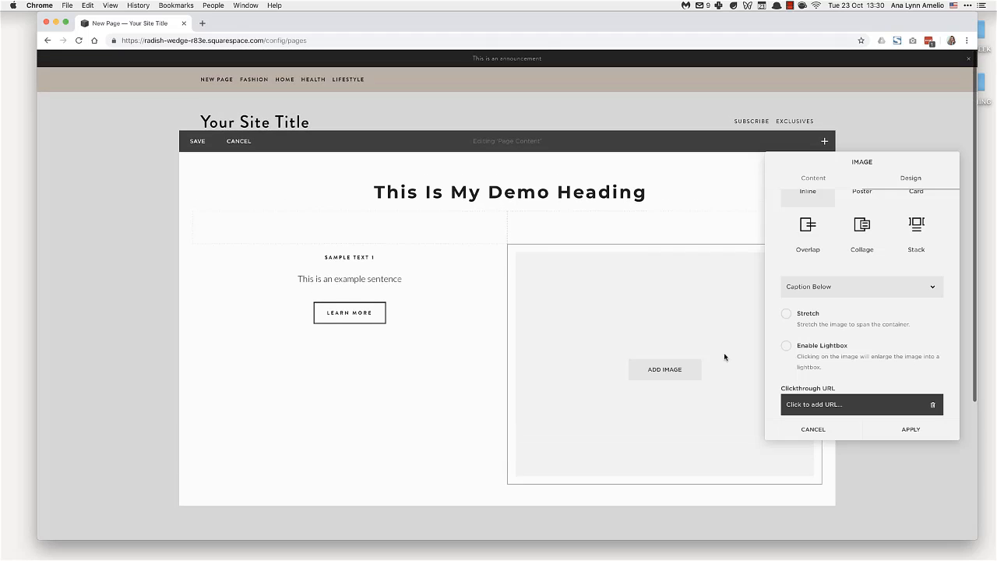
{"action": "left_click", "coordinate": [858, 294]}
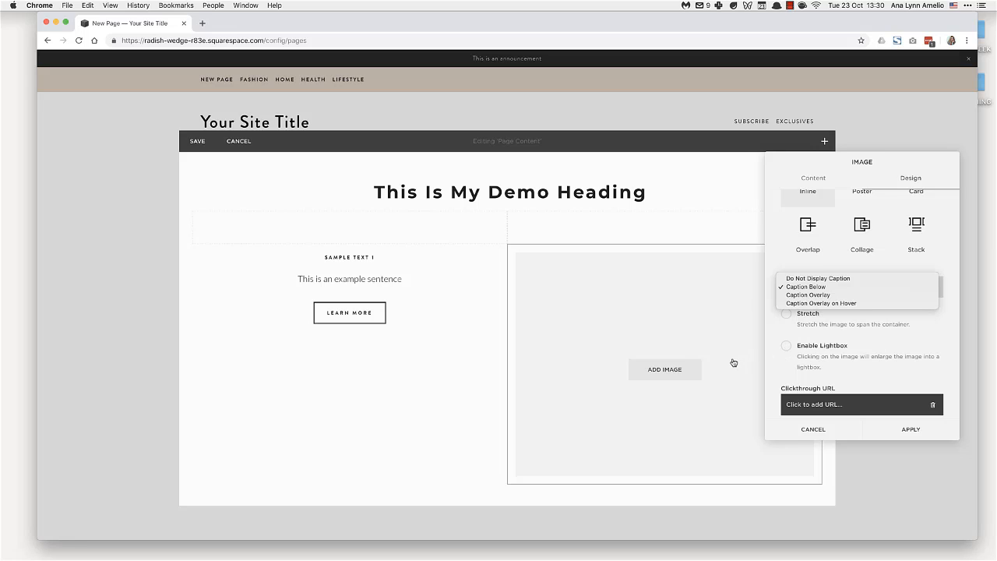
{"action": "left_click", "coordinate": [856, 407]}
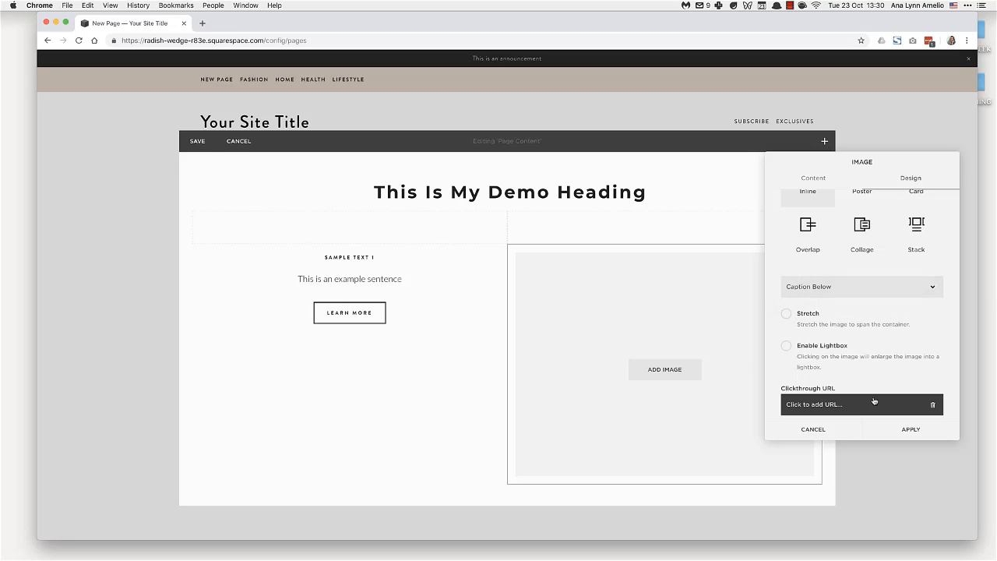
Set the image's clickthrough URL to the News blog page.
{"action": "left_click", "coordinate": [874, 401]}
{"action": "left_click", "coordinate": [873, 343]}
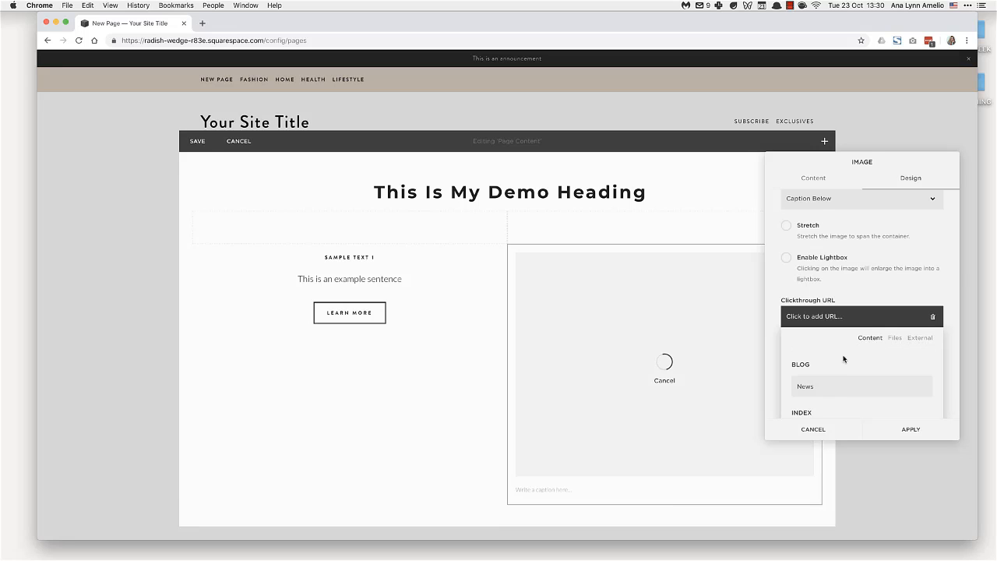
{"action": "scroll", "coordinate": [844, 395], "scroll_direction": "down", "scroll_amount": 2}
{"action": "scroll", "coordinate": [844, 395], "scroll_direction": "up", "scroll_amount": 2}
{"action": "left_click", "coordinate": [847, 389]}
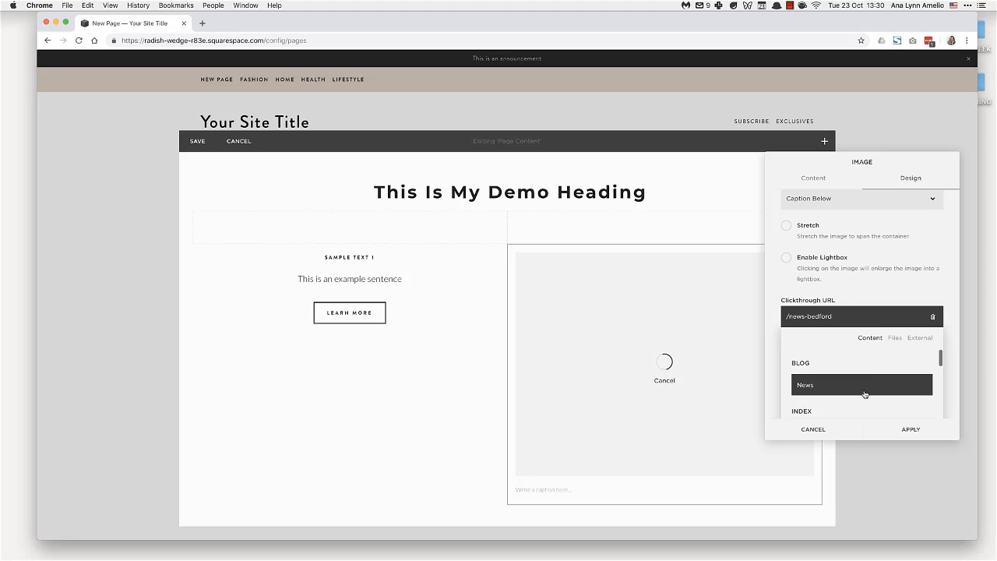
Examine the other clickthrough link sources for the image: site content pages, new or existing files, and external URLs.
{"action": "scroll", "coordinate": [864, 398], "scroll_direction": "down", "scroll_amount": 5}
{"action": "scroll", "coordinate": [859, 397], "scroll_direction": "down", "scroll_amount": 5}
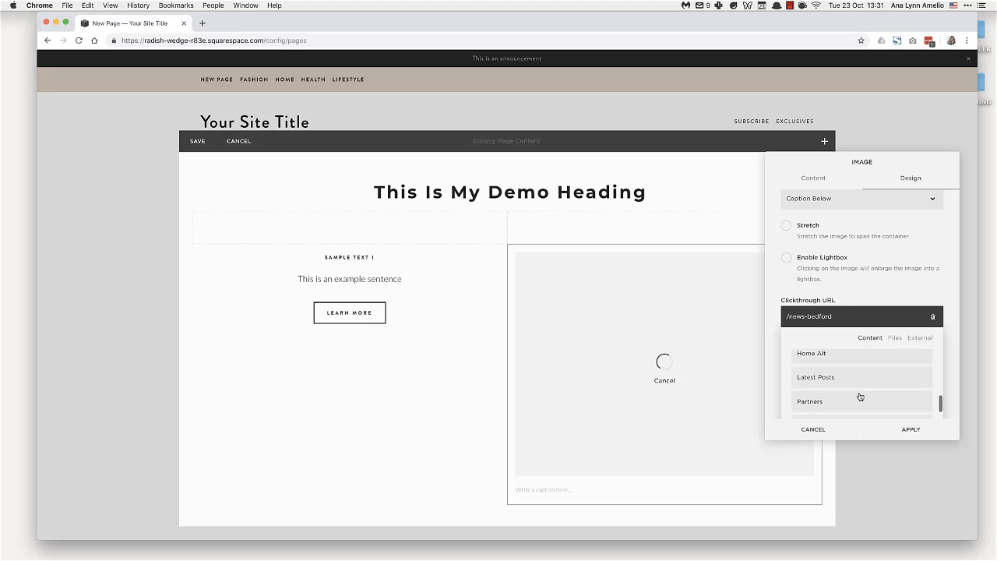
{"action": "left_click", "coordinate": [896, 338]}
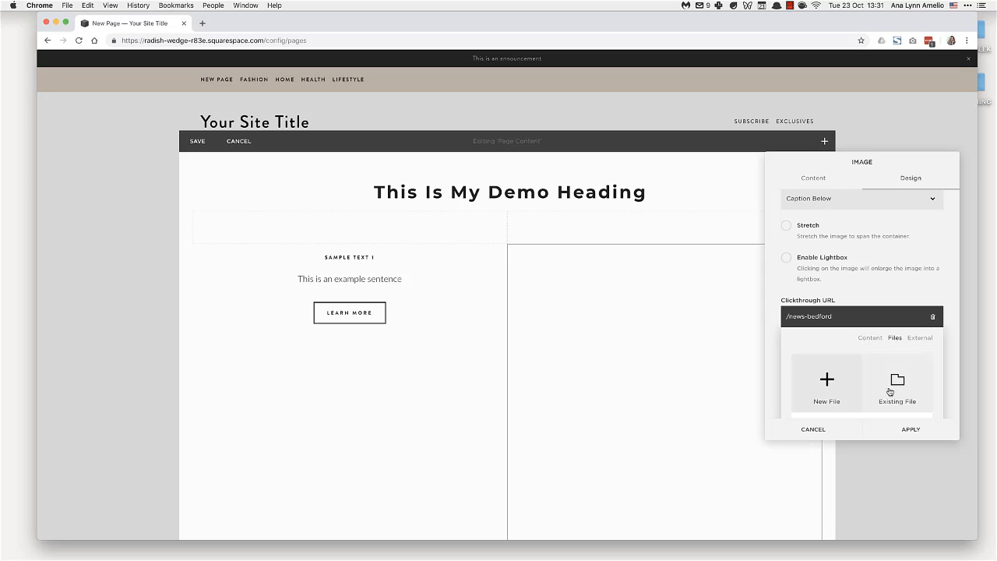
{"action": "scroll", "coordinate": [852, 396], "scroll_direction": "down", "scroll_amount": 4}
{"action": "scroll", "coordinate": [857, 352], "scroll_direction": "down", "scroll_amount": 2}
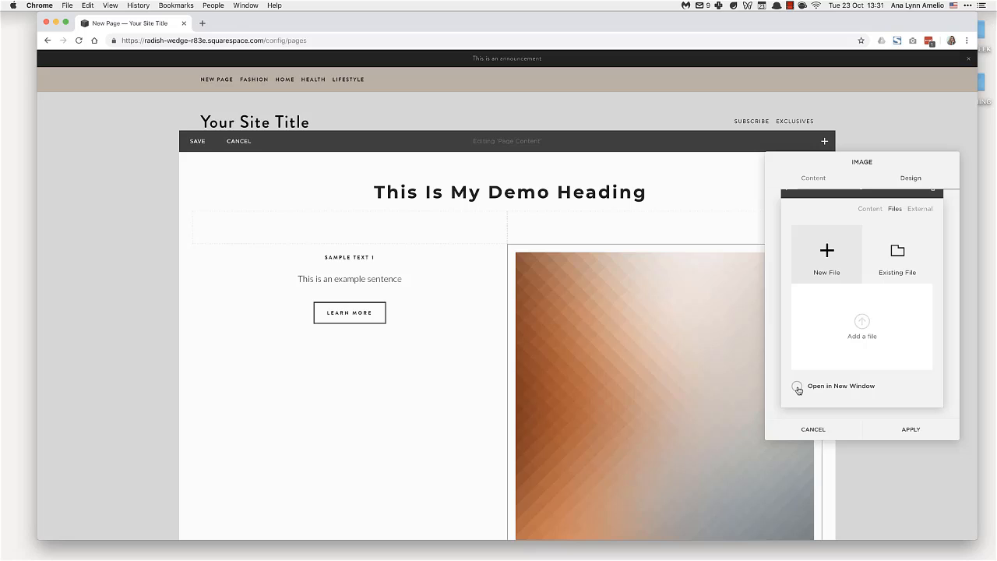
{"action": "left_click", "coordinate": [920, 208]}
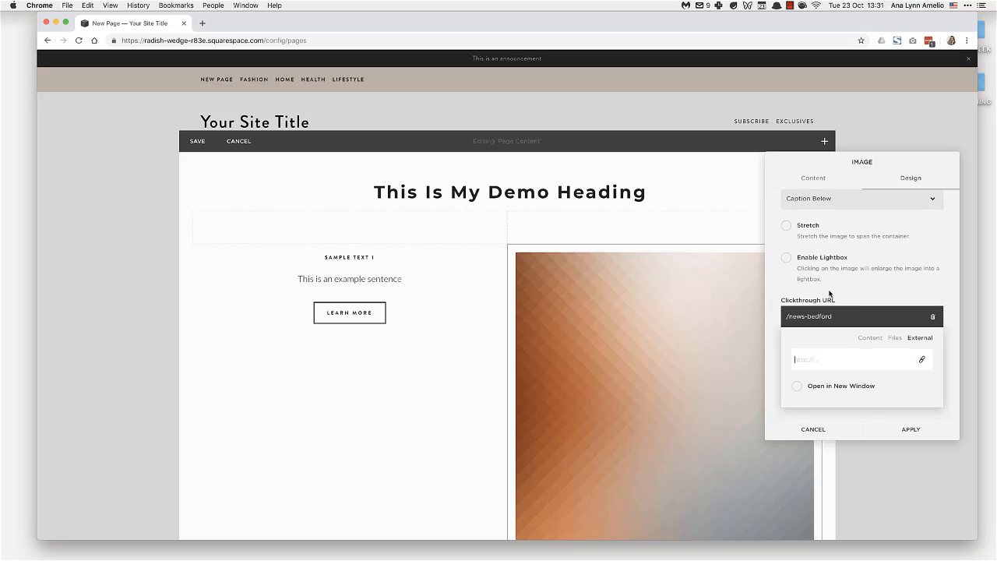
{"action": "left_click", "coordinate": [870, 338]}
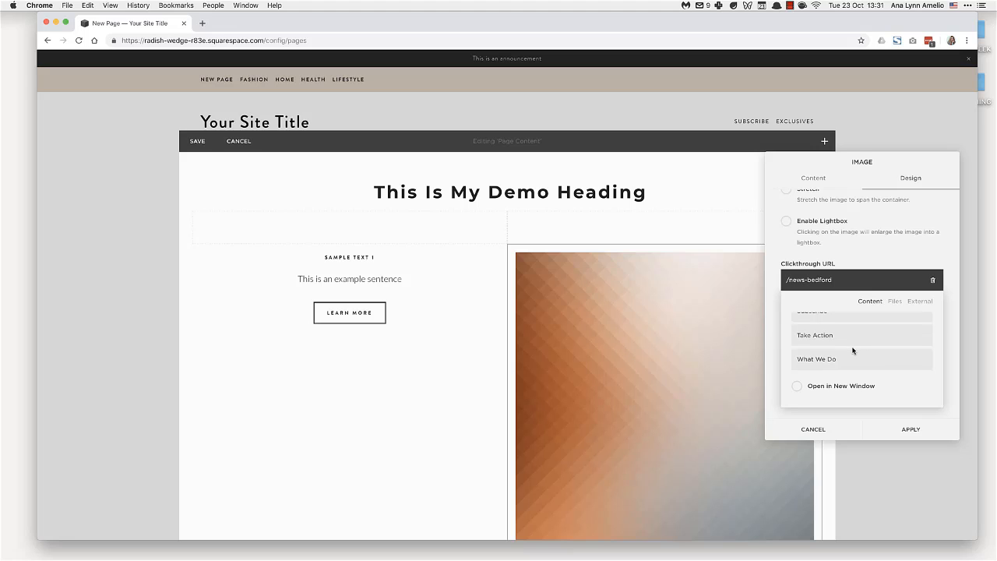
{"action": "scroll", "coordinate": [852, 351], "scroll_direction": "up", "scroll_amount": 10}
{"action": "scroll", "coordinate": [850, 350], "scroll_direction": "down", "scroll_amount": 5}
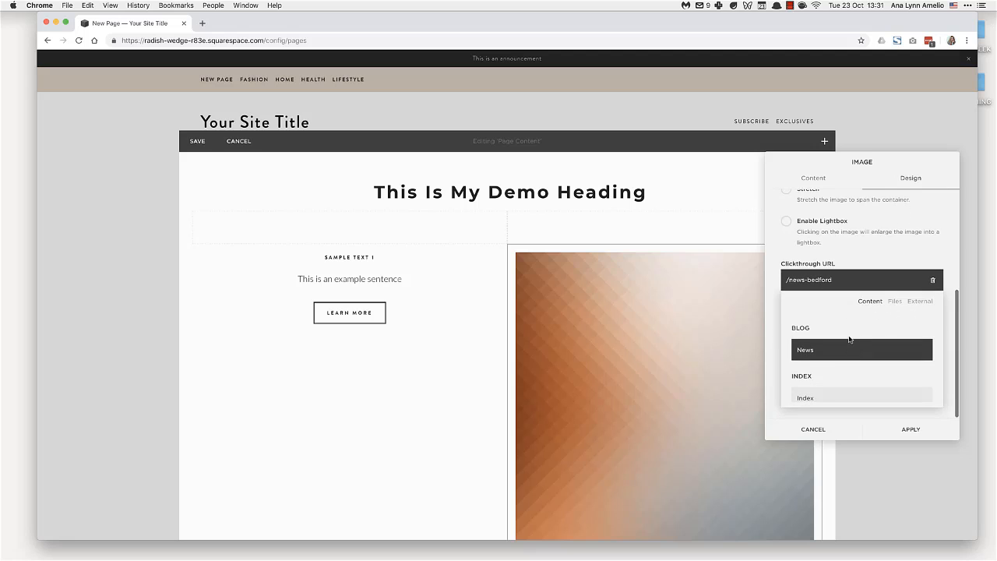
Enable the lightbox for the image with the Light Overlay theme and apply the image settings.
{"action": "scroll", "coordinate": [851, 326], "scroll_direction": "up", "scroll_amount": 3}
{"action": "left_click", "coordinate": [851, 325]}
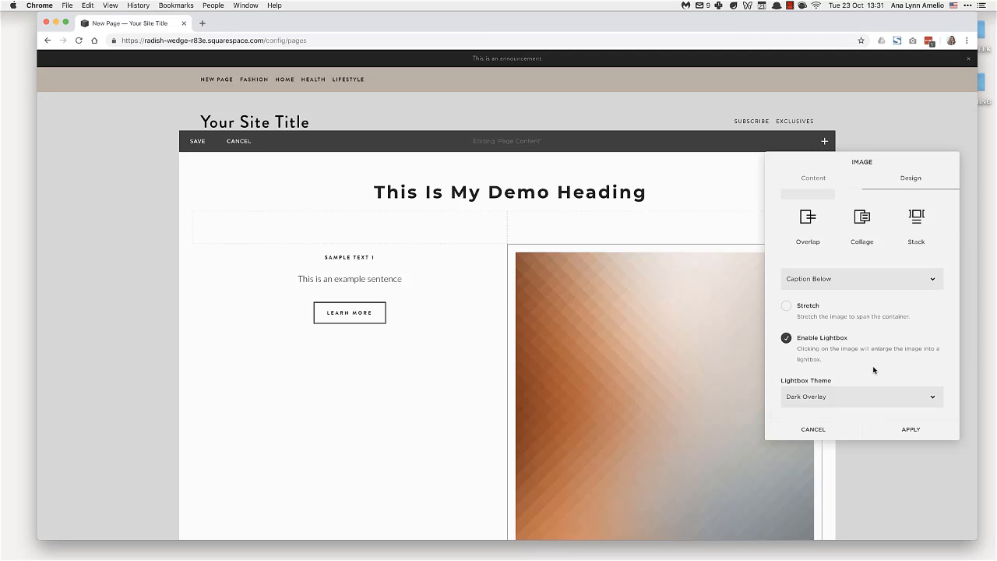
{"action": "left_click", "coordinate": [924, 397]}
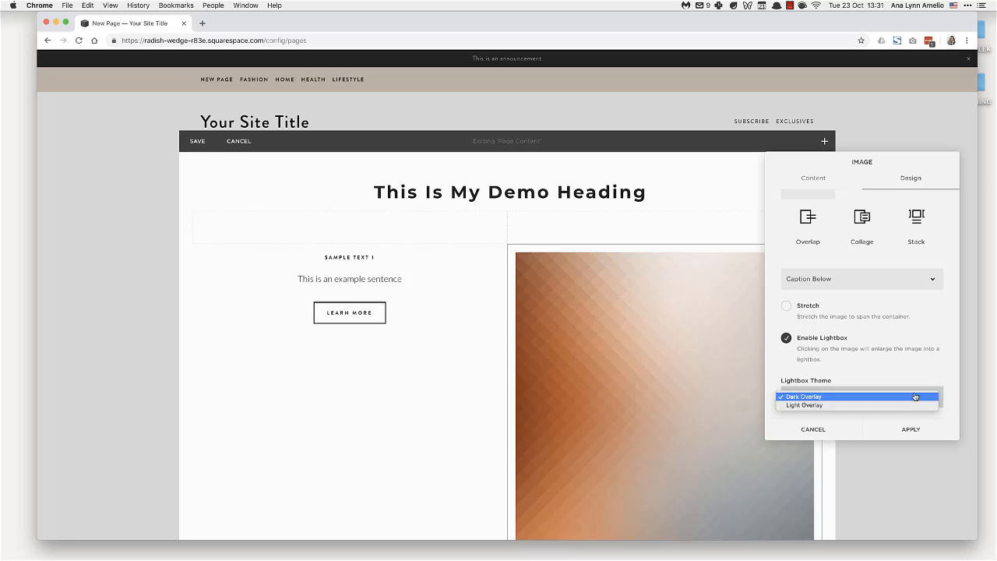
{"action": "left_click", "coordinate": [838, 405]}
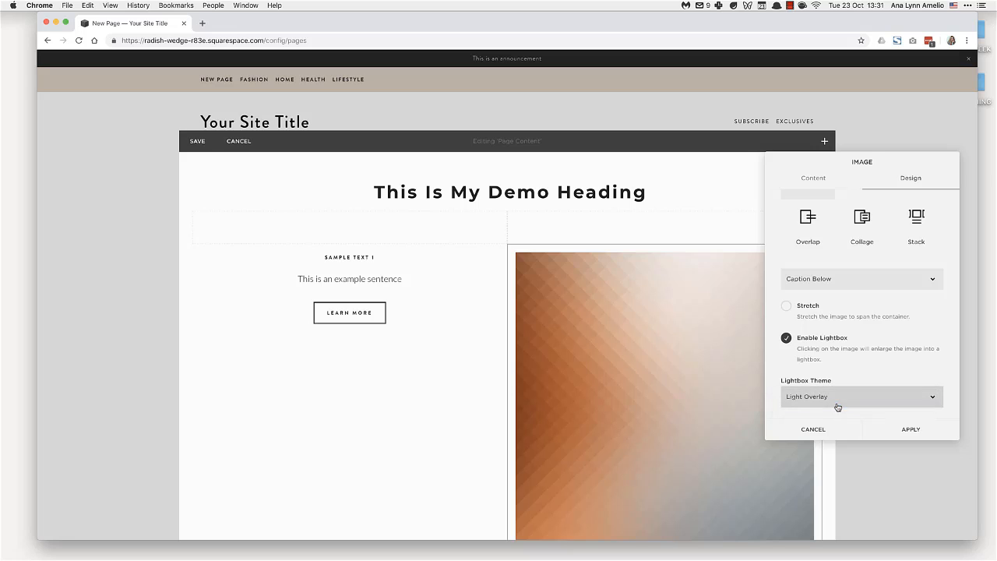
{"action": "scroll", "coordinate": [880, 327], "scroll_direction": "up", "scroll_amount": 3}
{"action": "left_click", "coordinate": [918, 430]}
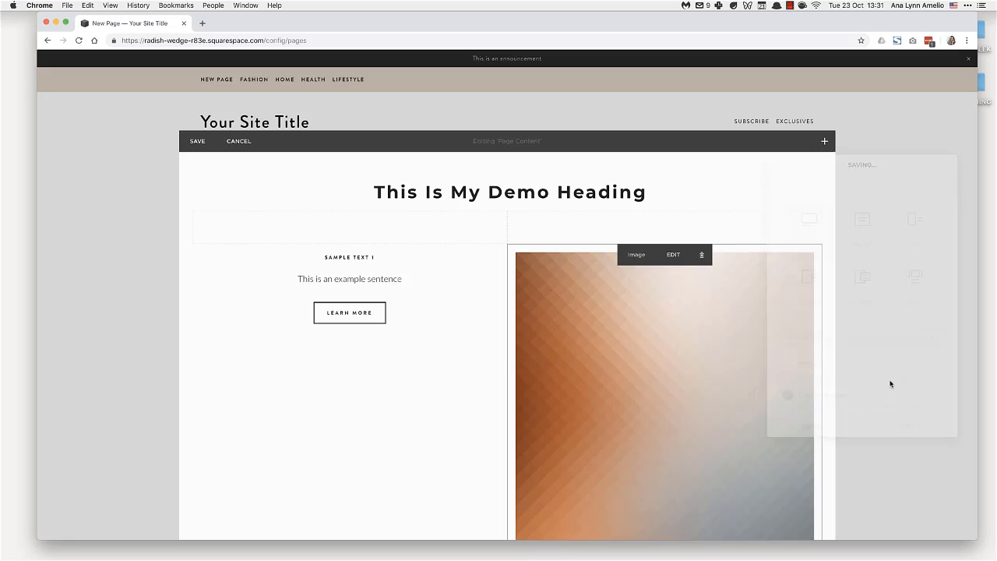
Crop the image block's height so it becomes a wide banner roughly as tall as the text and button column.
{"action": "scroll", "coordinate": [616, 374], "scroll_direction": "down", "scroll_amount": 5}
{"action": "scroll", "coordinate": [627, 327], "scroll_direction": "up", "scroll_amount": 3}
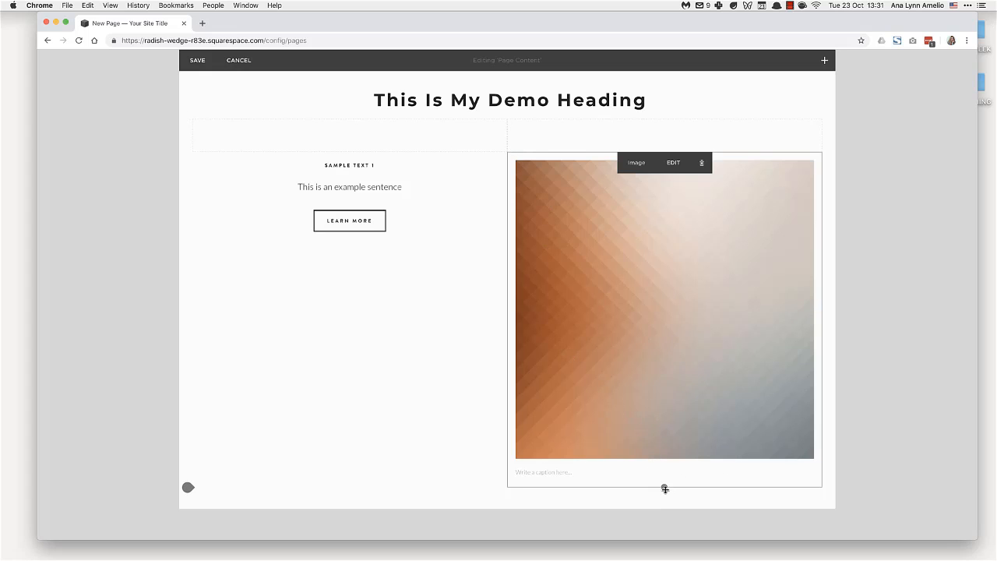
{"action": "left_click_drag", "start_coordinate": [664, 488], "coordinate": [650, 291]}
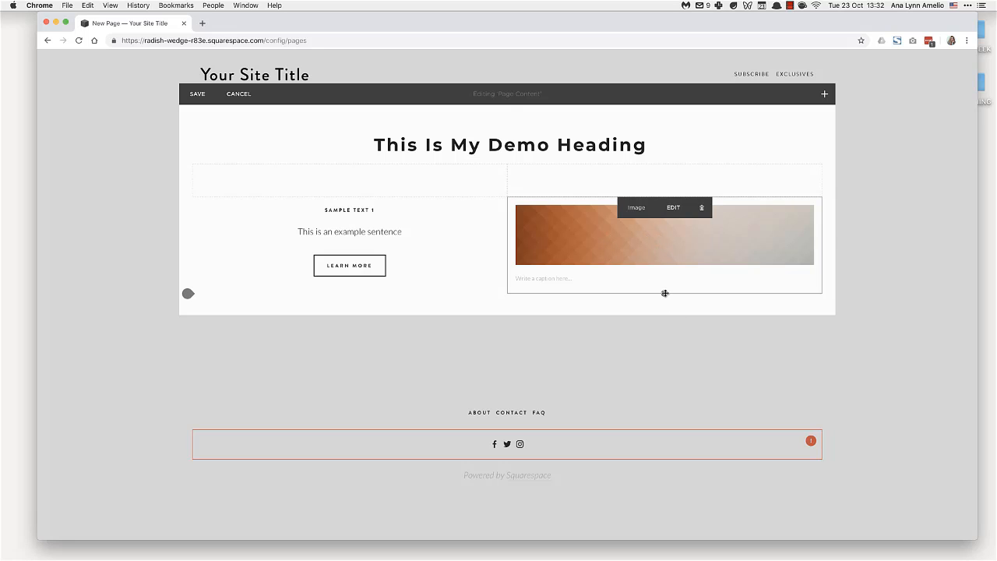
{"action": "mouse_move", "coordinate": [664, 293]}
{"action": "left_mouse_down"}
{"action": "mouse_move", "coordinate": [661, 334]}
{"action": "mouse_move", "coordinate": [658, 256]}
{"action": "mouse_move", "coordinate": [657, 294]}
{"action": "left_mouse_up"}
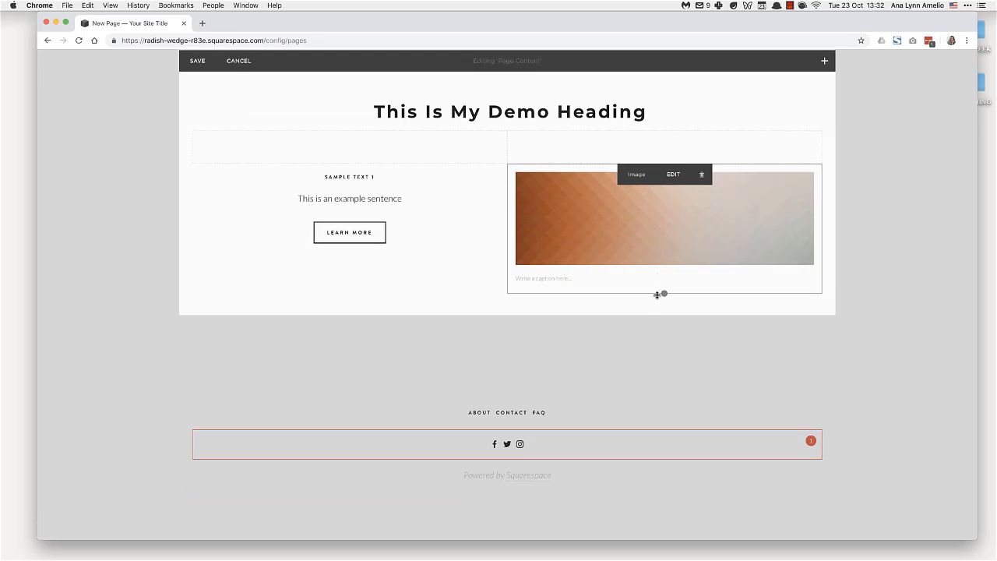
{"action": "left_click", "coordinate": [664, 293]}
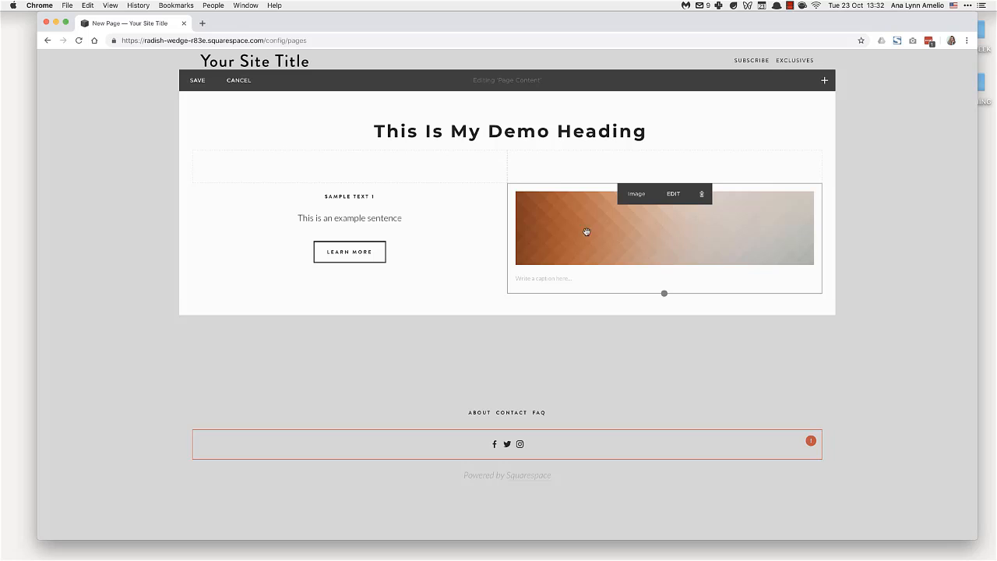
Examine the available content blocks, from the basic, image layout and gallery groups through to the premium ones.
{"action": "left_click", "coordinate": [827, 82]}
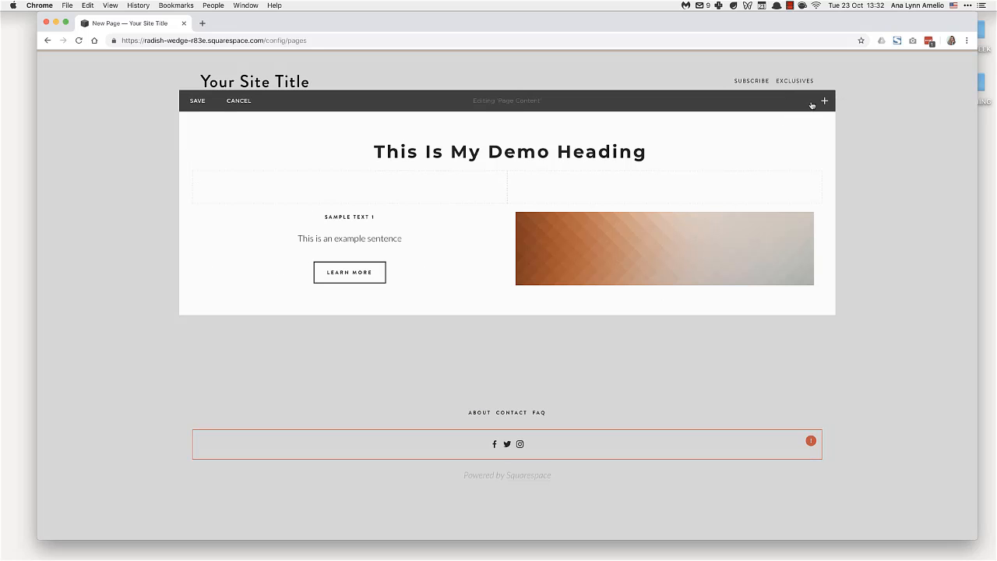
{"action": "left_click", "coordinate": [822, 100]}
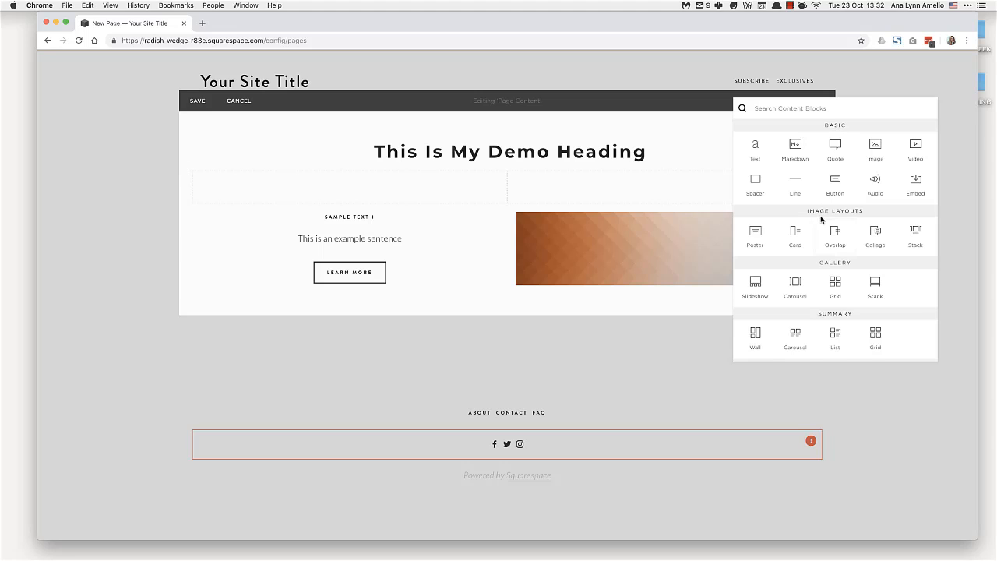
{"action": "scroll", "coordinate": [748, 160], "scroll_direction": "down", "scroll_amount": 5}
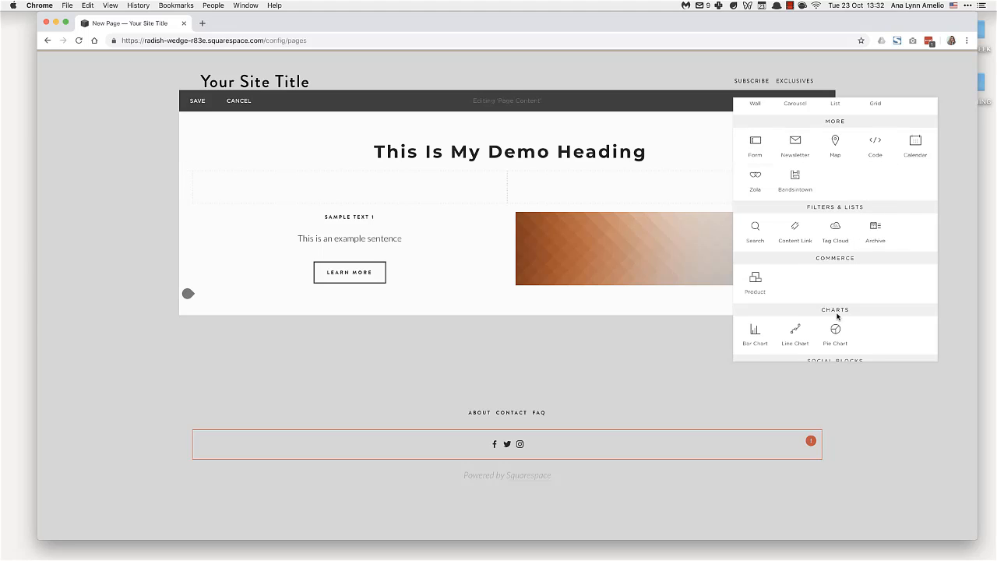
{"action": "scroll", "coordinate": [837, 316], "scroll_direction": "down", "scroll_amount": 4}
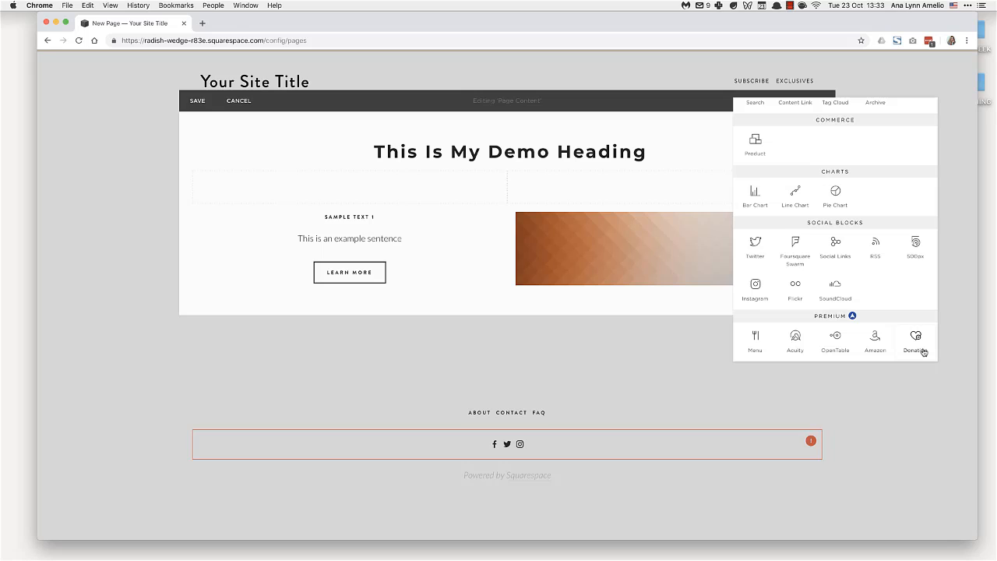
{"action": "scroll", "coordinate": [857, 233], "scroll_direction": "up", "scroll_amount": 10}
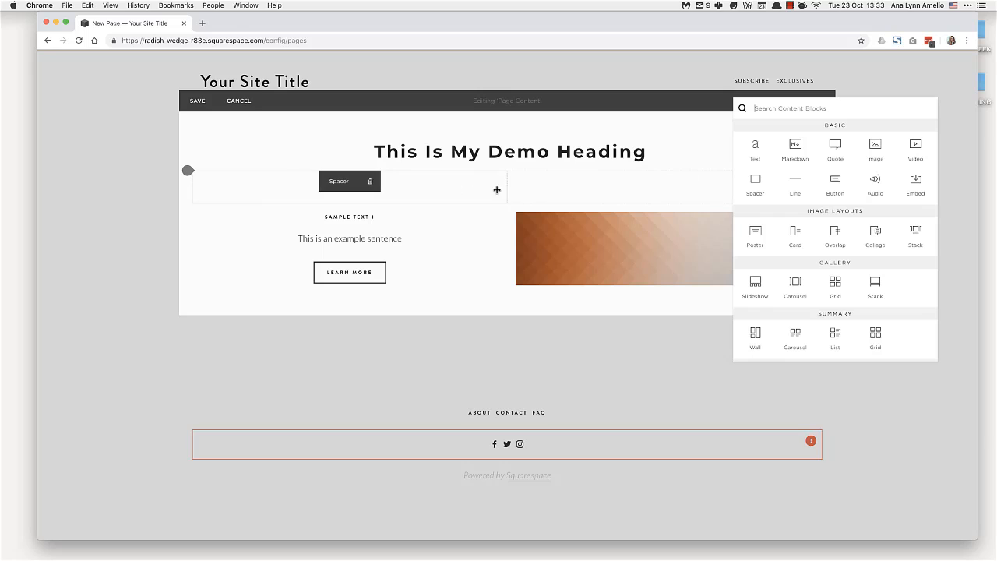
{"action": "scroll", "coordinate": [827, 226], "scroll_direction": "down", "scroll_amount": 3}
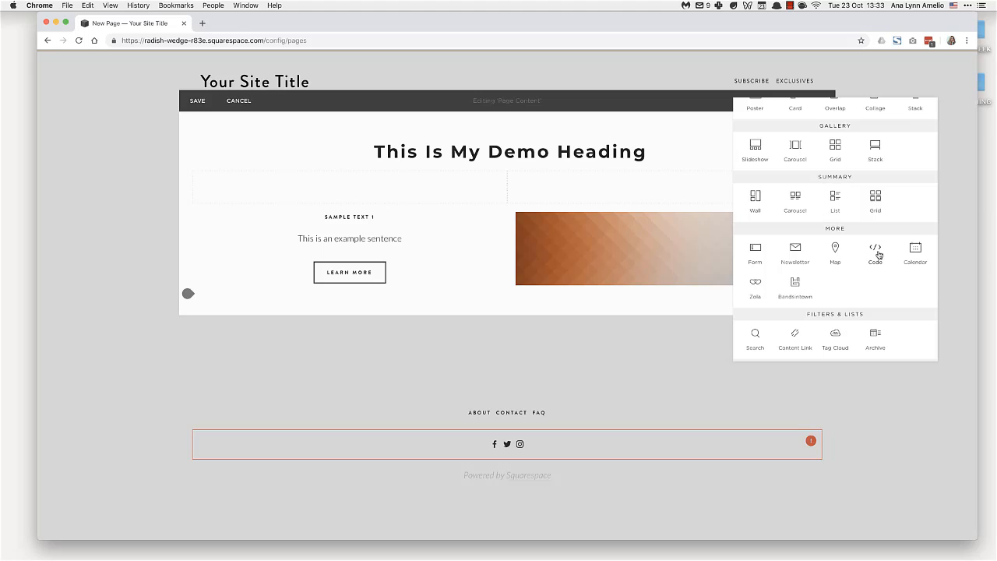
{"action": "scroll", "coordinate": [870, 298], "scroll_direction": "up", "scroll_amount": 4}
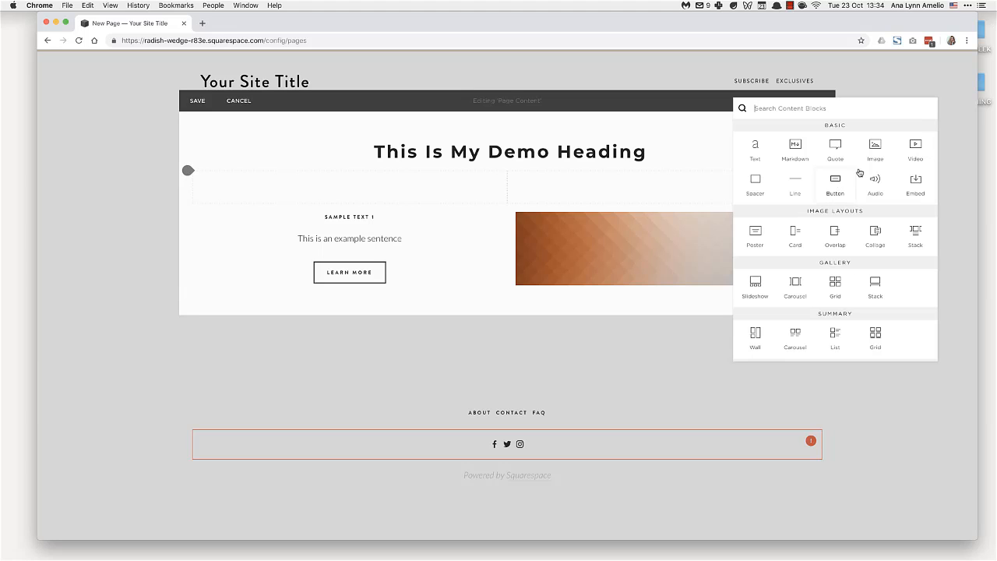
Add a video block below the two columns with Use Custom Thumbnail enabled and apply its settings.
{"action": "left_click", "coordinate": [914, 146]}
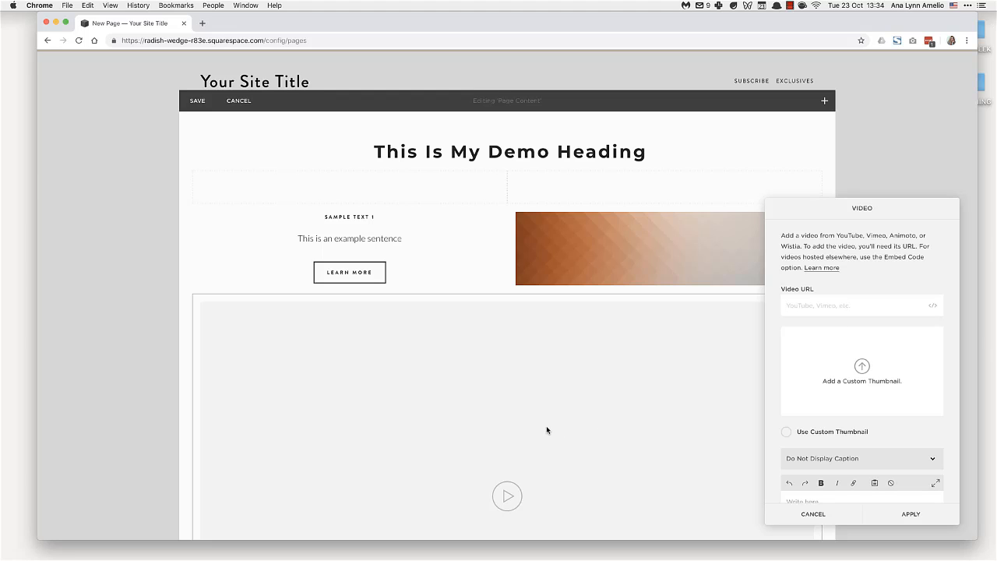
{"action": "scroll", "coordinate": [546, 429], "scroll_direction": "down", "scroll_amount": 4}
{"action": "scroll", "coordinate": [476, 339], "scroll_direction": "up", "scroll_amount": 1}
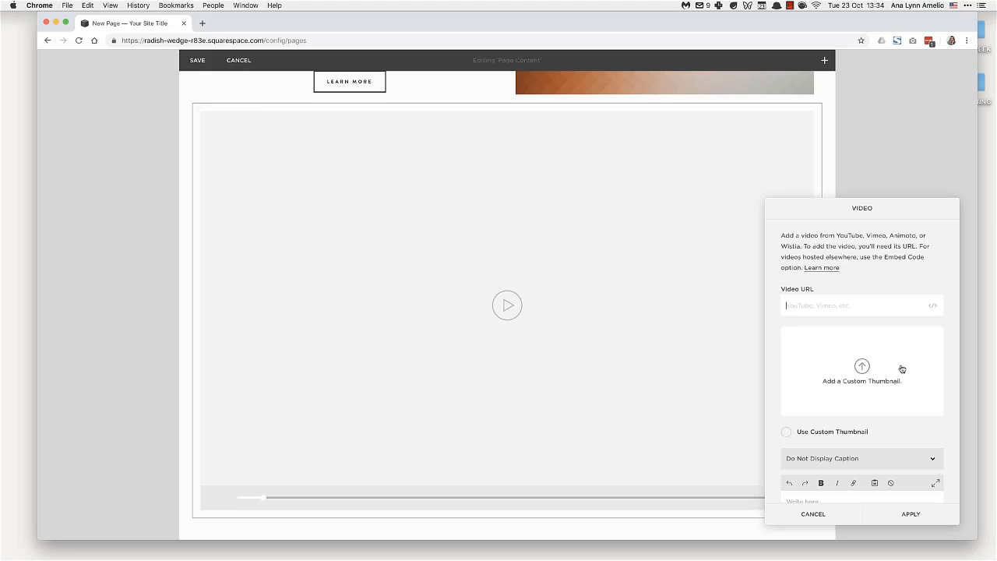
{"action": "scroll", "coordinate": [780, 386], "scroll_direction": "down", "scroll_amount": 2}
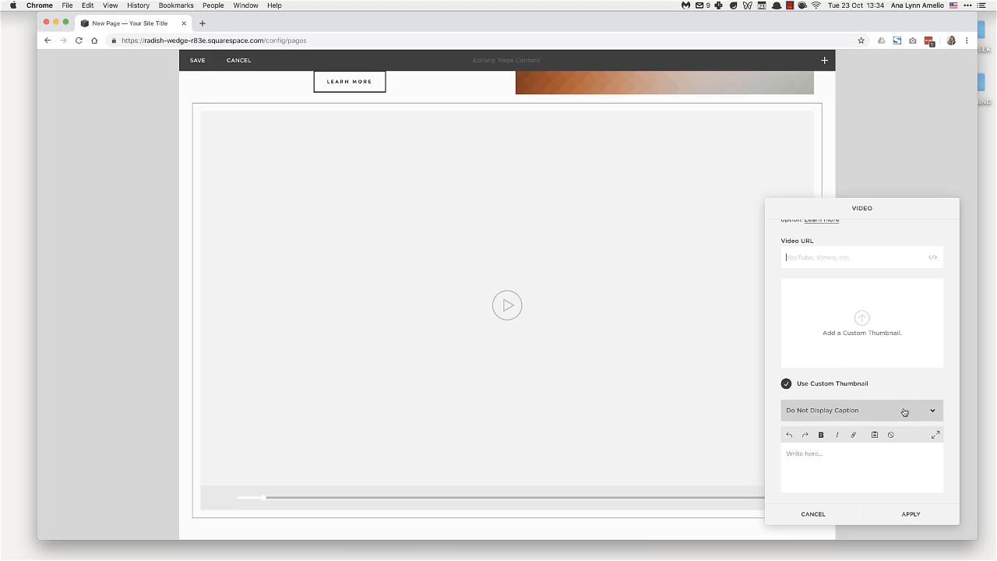
{"action": "scroll", "coordinate": [852, 422], "scroll_direction": "up", "scroll_amount": 2}
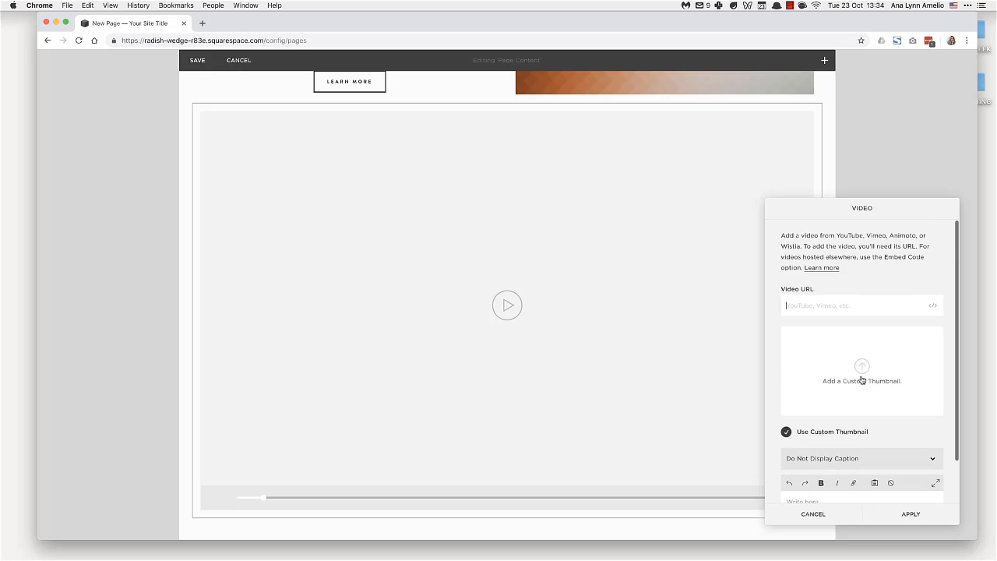
{"action": "left_click", "coordinate": [891, 515]}
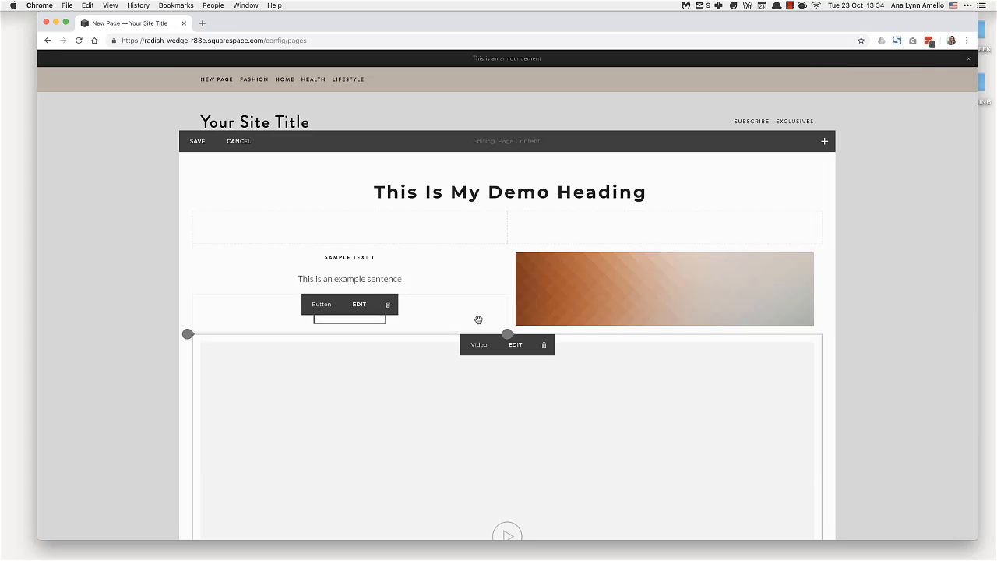
Move the video block up between the text column and the image column to form three columns under the heading.
{"action": "scroll", "coordinate": [392, 327], "scroll_direction": "down", "scroll_amount": 2}
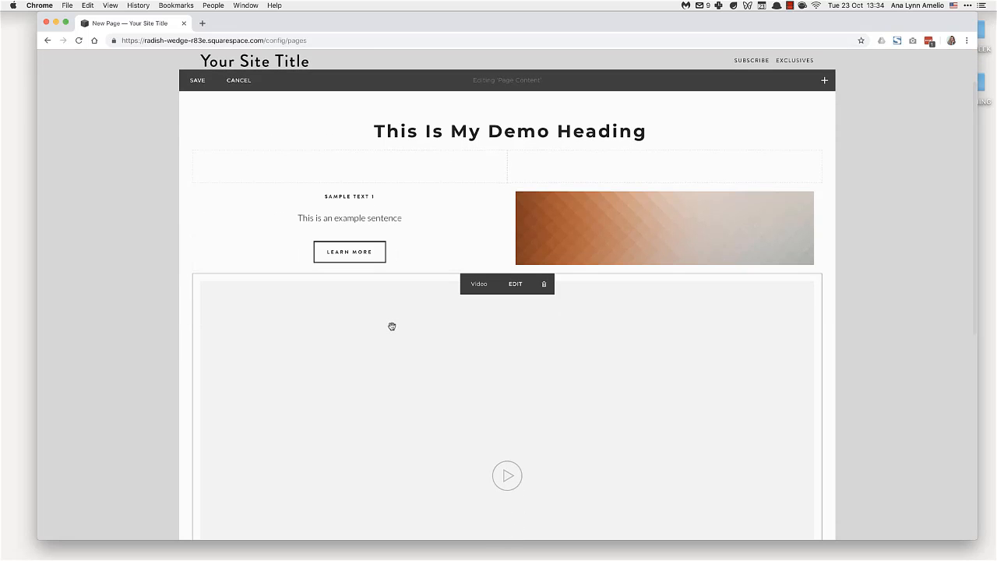
{"action": "scroll", "coordinate": [392, 326], "scroll_direction": "up", "scroll_amount": 2}
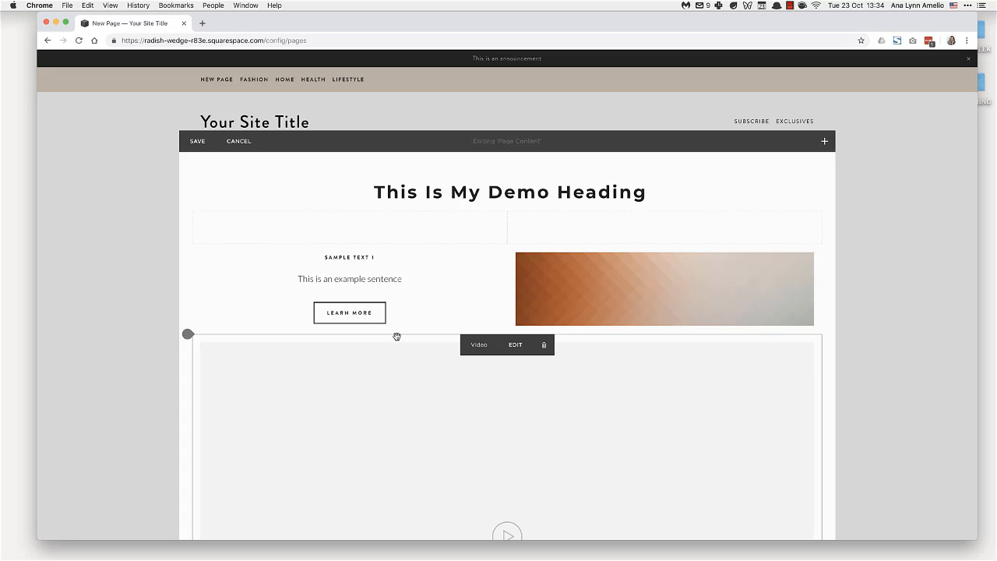
{"action": "mouse_move", "coordinate": [397, 337]}
{"action": "left_mouse_down"}
{"action": "mouse_move", "coordinate": [458, 338]}
{"action": "mouse_move", "coordinate": [485, 245]}
{"action": "mouse_move", "coordinate": [507, 232]}
{"action": "mouse_move", "coordinate": [390, 351]}
{"action": "mouse_move", "coordinate": [403, 338]}
{"action": "left_mouse_up"}
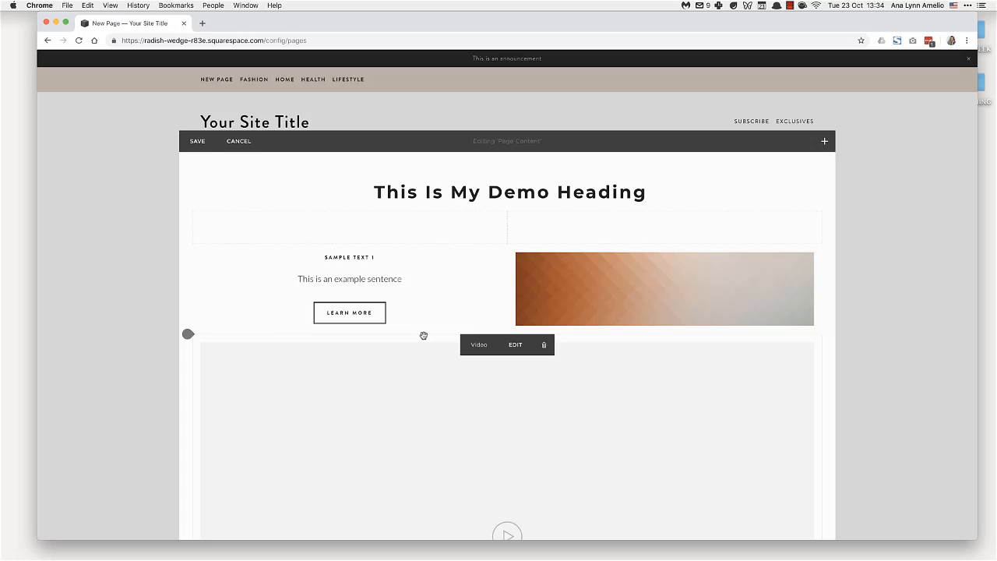
{"action": "left_click_drag", "start_coordinate": [423, 336], "coordinate": [510, 221]}
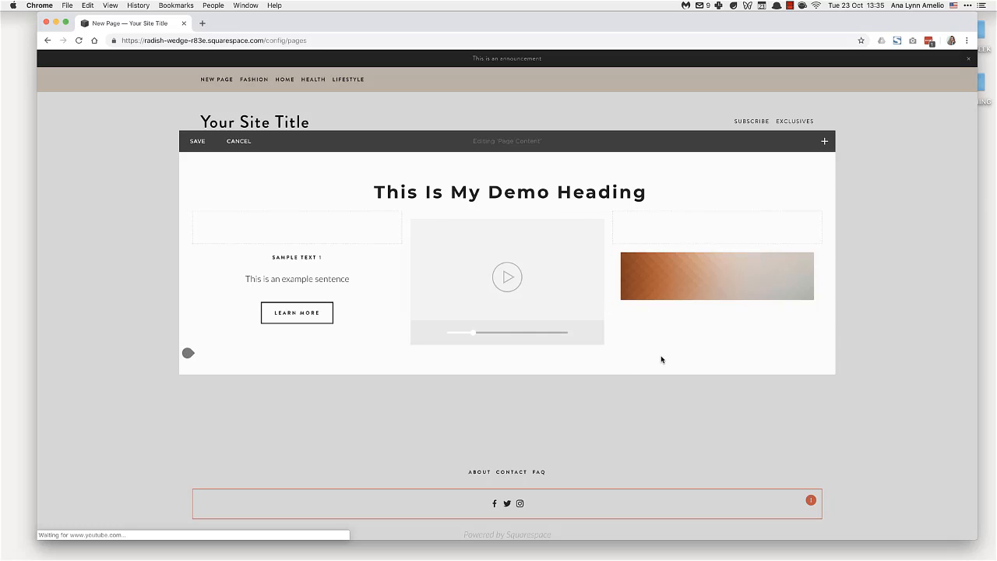
Try the video block as a full-height column to the left of the heading, and return it to full width below the columns.
{"action": "left_click_drag", "start_coordinate": [574, 215], "coordinate": [191, 228]}
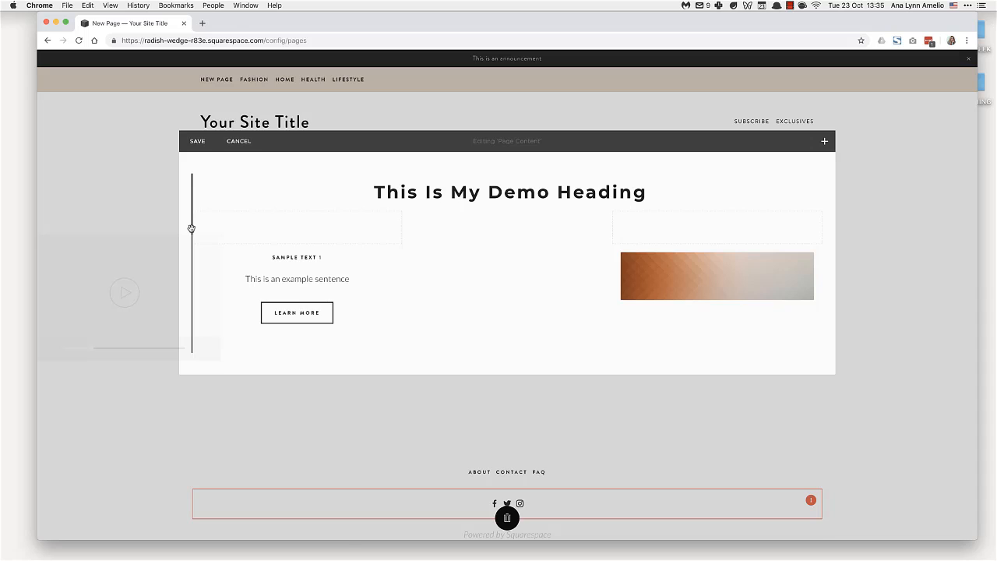
{"action": "left_click_drag", "start_coordinate": [192, 228], "coordinate": [191, 229]}
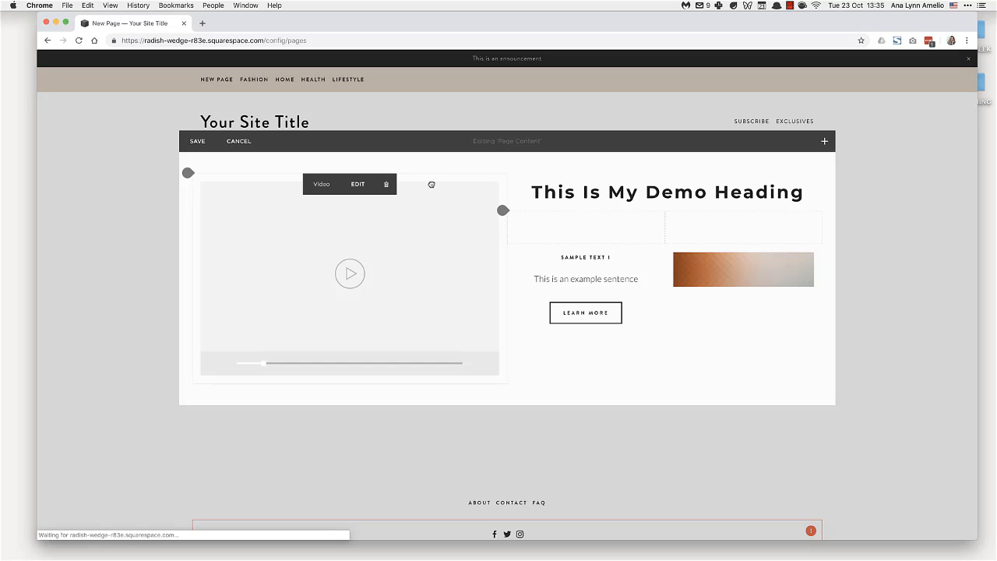
{"action": "left_click_drag", "start_coordinate": [432, 184], "coordinate": [733, 383]}
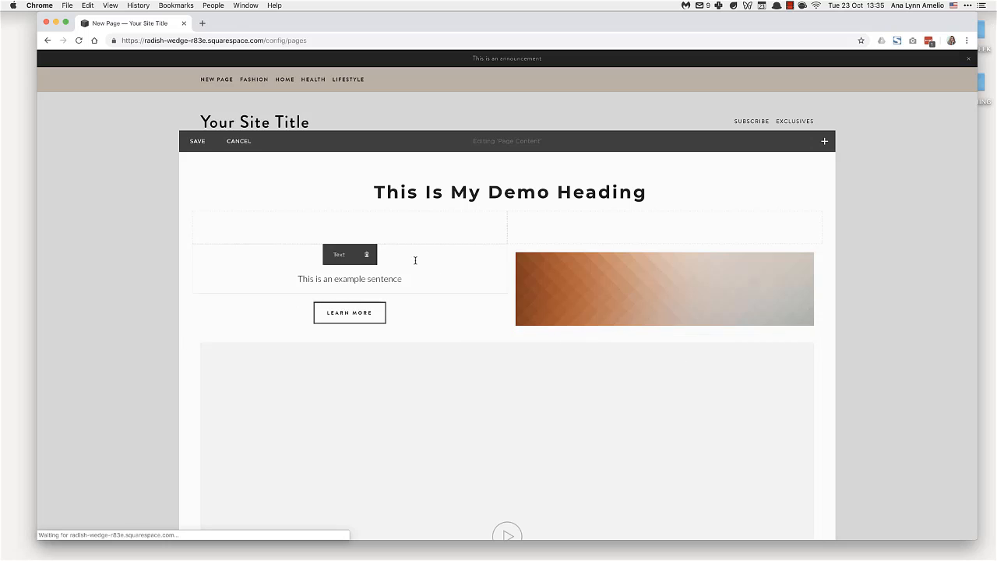
Place the video block as the first of three columns beneath the heading, before the text column, and save the page.
{"action": "left_click_drag", "start_coordinate": [456, 337], "coordinate": [196, 243]}
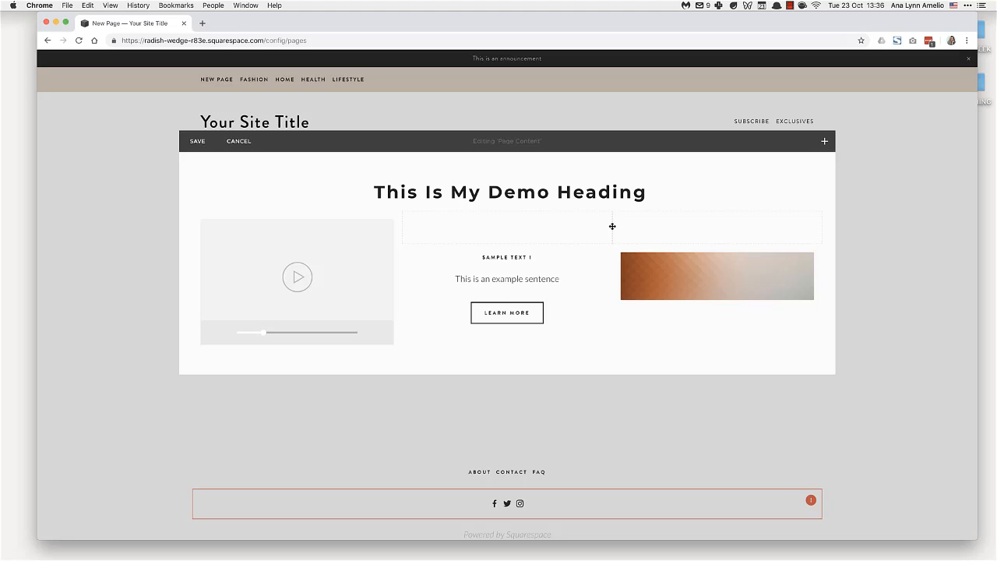
{"action": "left_click_drag", "start_coordinate": [634, 225], "coordinate": [417, 225]}
{"action": "left_click_drag", "start_coordinate": [613, 245], "coordinate": [619, 272]}
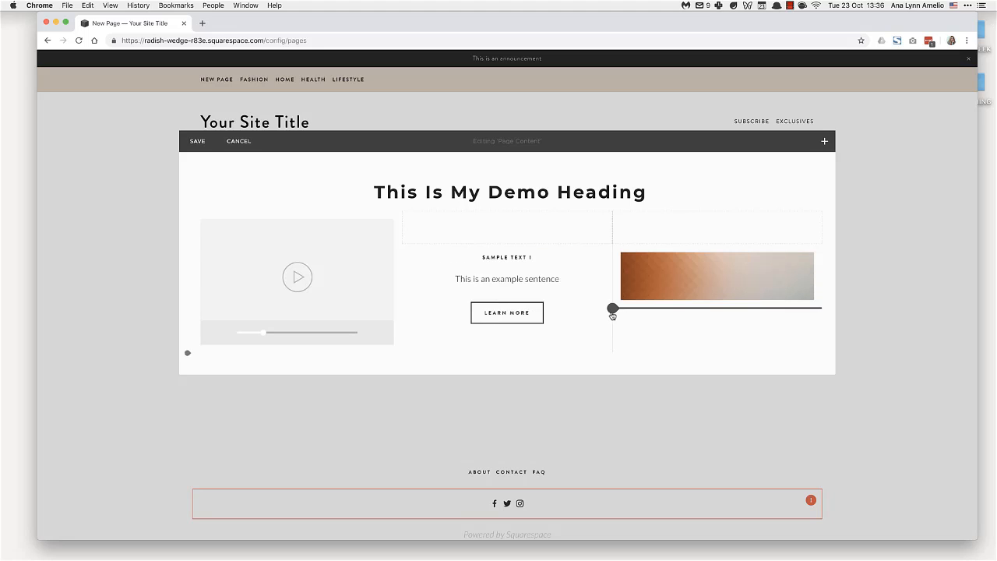
{"action": "left_click", "coordinate": [197, 142]}
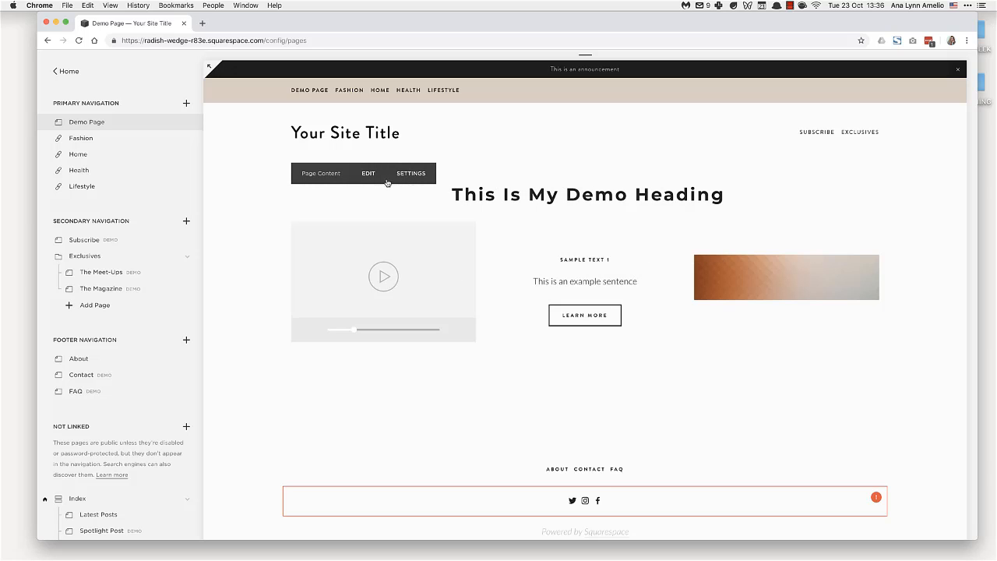
Reopen the demo page's content for editing.
{"action": "left_click", "coordinate": [369, 174]}
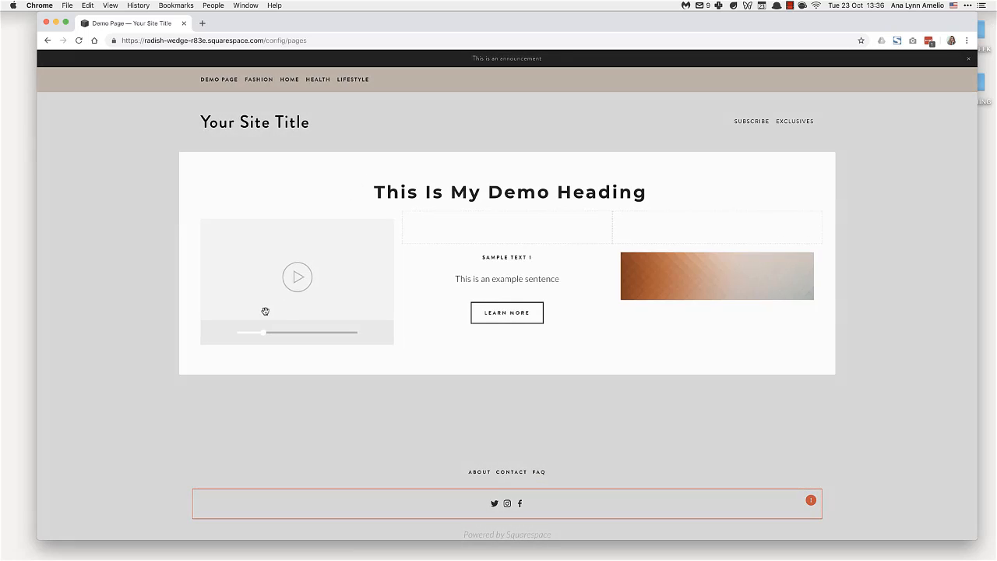